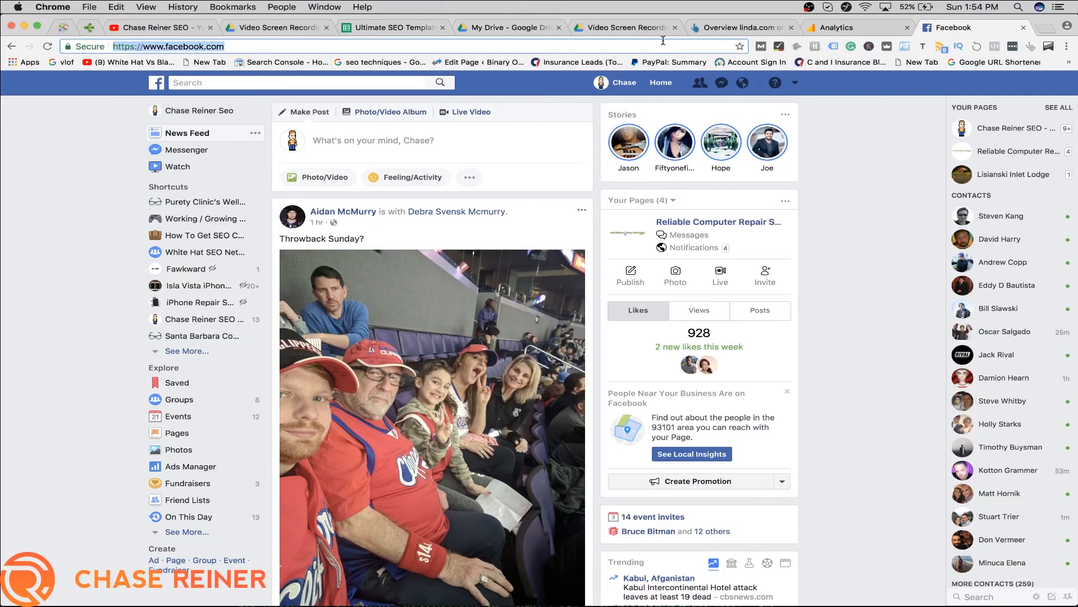
{"action": "type", "text": "google analytics"}
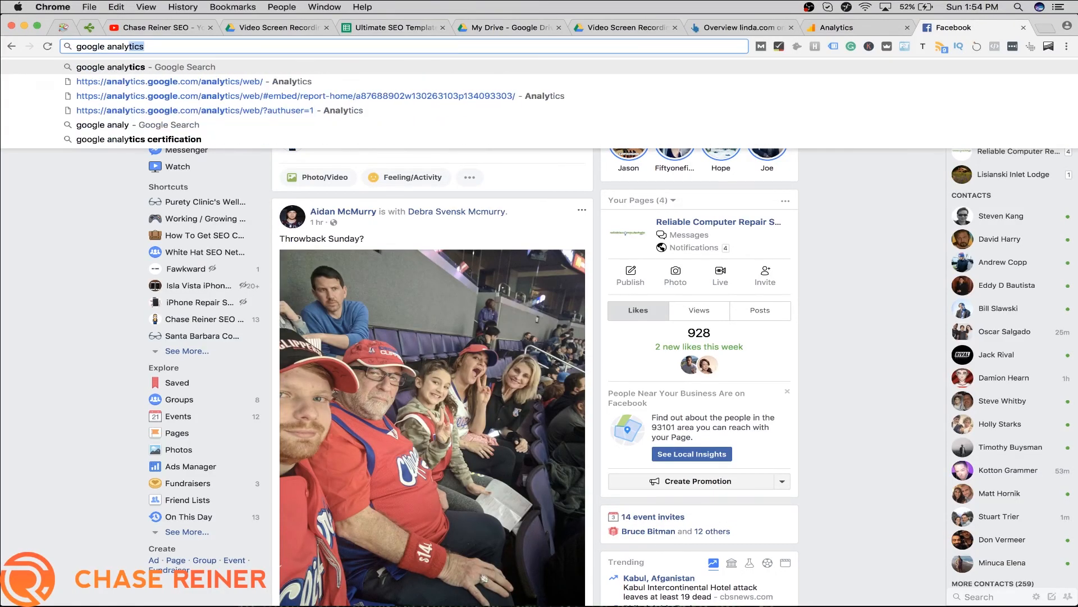
- Navigate from Facebook to the analytics.google.com home dashboard via the address bar suggestion
{"action": "key", "text": "Return"}
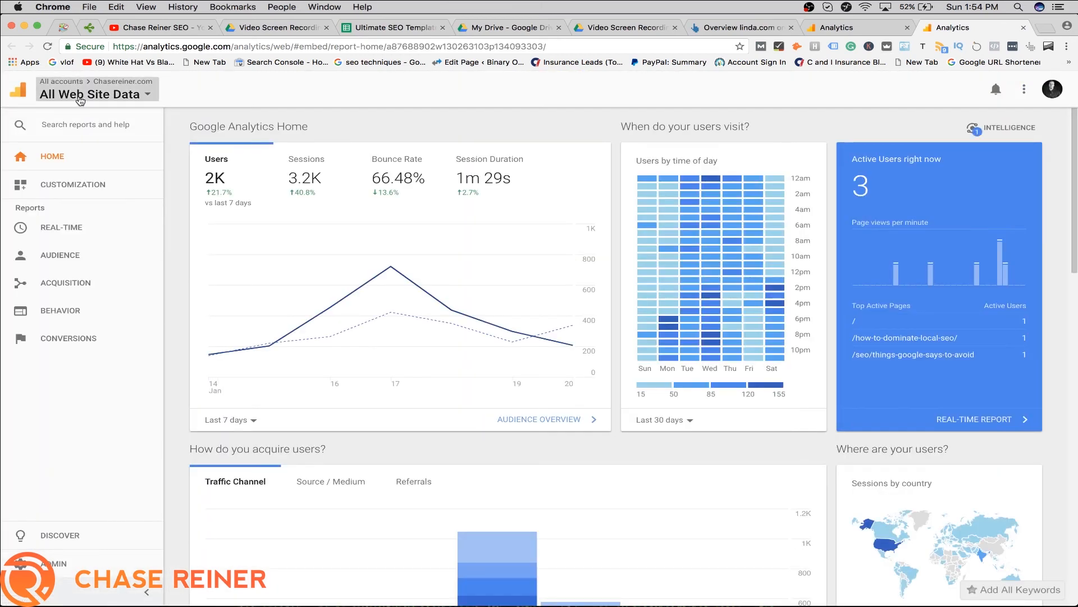
- Peek at the account selector, then go to Admin > User Management for the account
{"action": "left_click", "coordinate": [87, 94]}
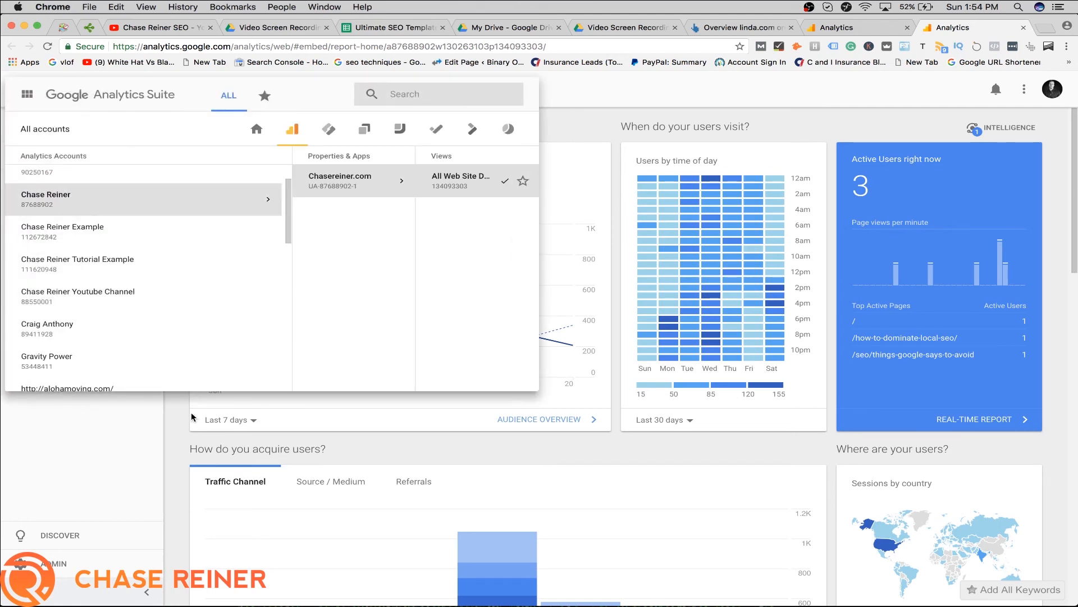
{"action": "left_click", "coordinate": [88, 513]}
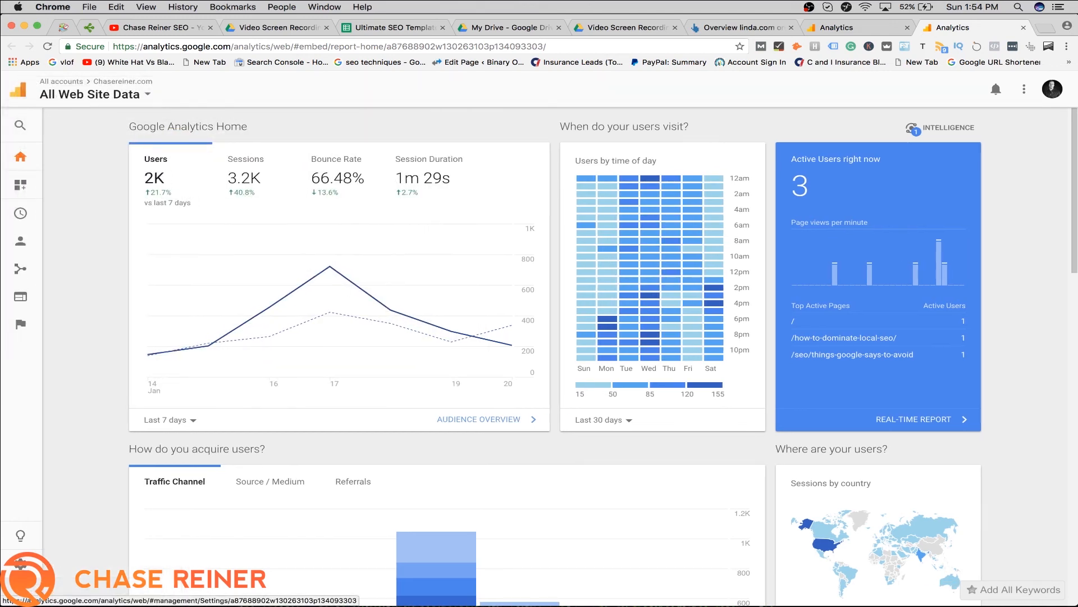
{"action": "left_click", "coordinate": [36, 563]}
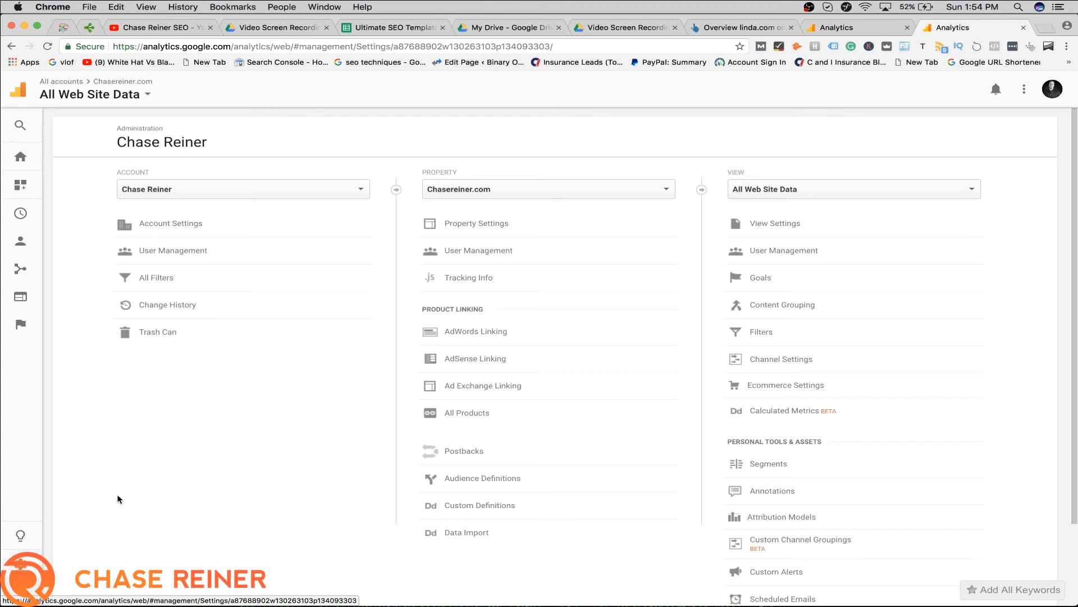
{"action": "left_click", "coordinate": [172, 251]}
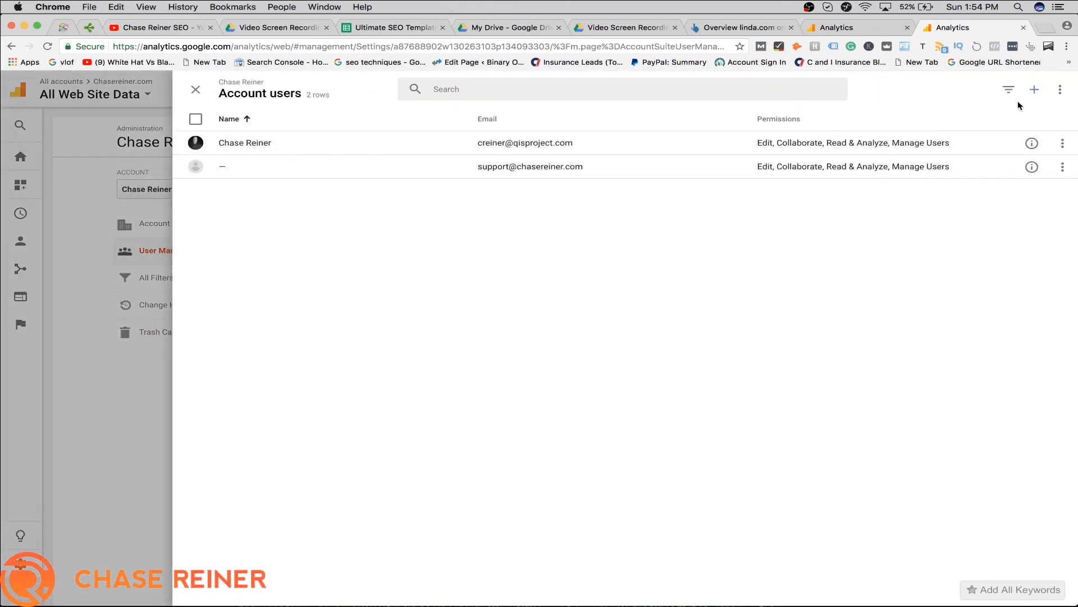
- Start adding a user and compare Edit, Collaborate and Read & Analyze permission switches
{"action": "left_click", "coordinate": [1034, 90]}
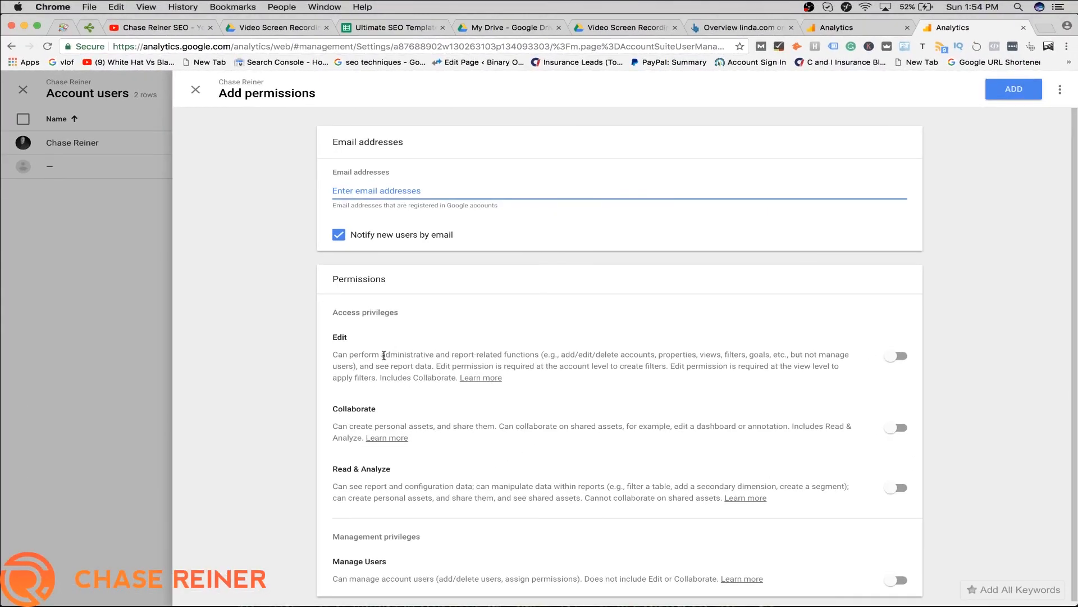
{"action": "left_click", "coordinate": [903, 359]}
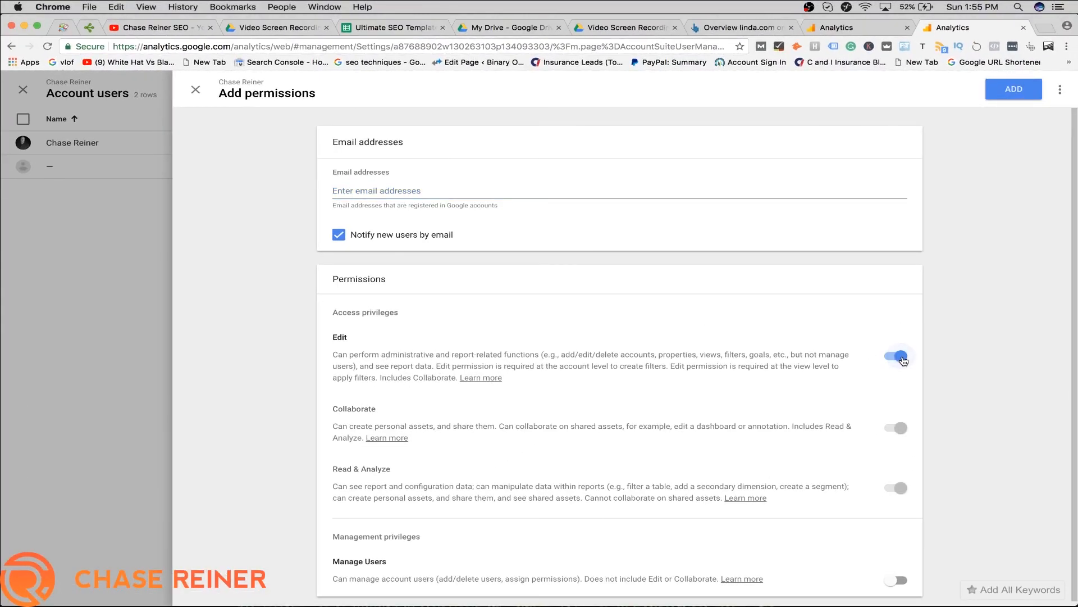
{"action": "left_click", "coordinate": [897, 357]}
{"action": "left_click", "coordinate": [900, 427]}
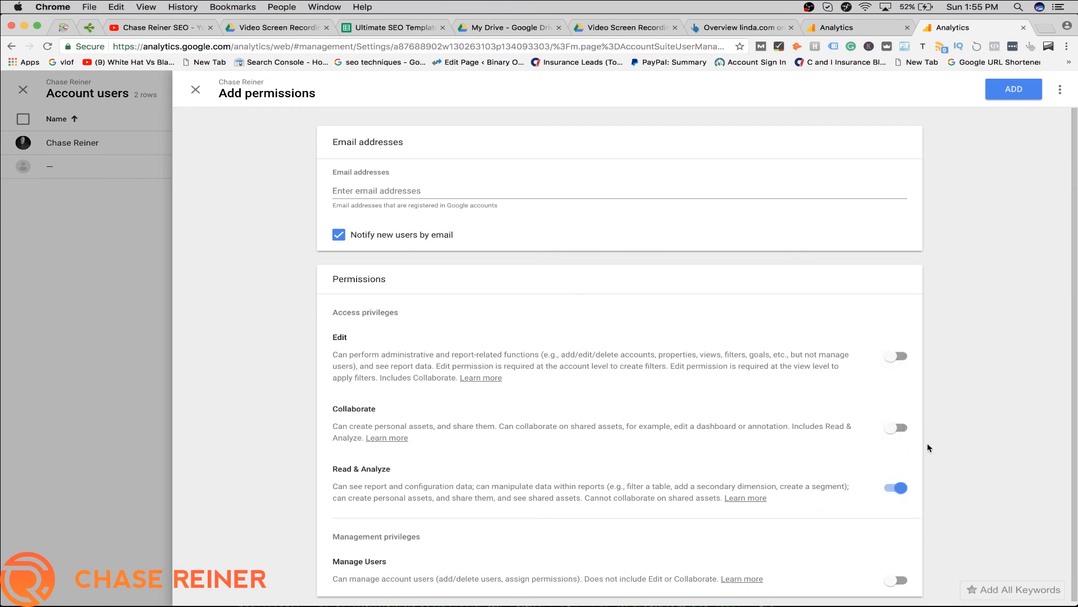
{"action": "scroll", "coordinate": [927, 442], "scroll_direction": "down", "scroll_amount": 1}
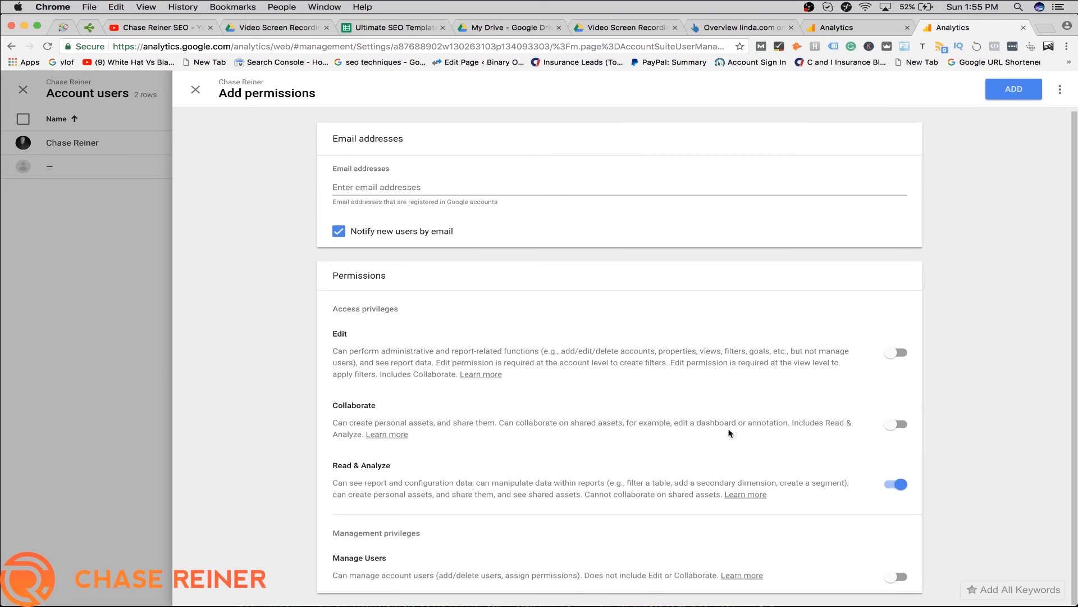
{"action": "left_click", "coordinate": [900, 423]}
{"action": "left_click", "coordinate": [900, 423]}
{"action": "left_click", "coordinate": [900, 424]}
{"action": "left_click", "coordinate": [893, 426]}
- Close the Add permissions form and the Account users panel without adding anyone
{"action": "left_click", "coordinate": [197, 92]}
{"action": "left_click", "coordinate": [143, 282]}
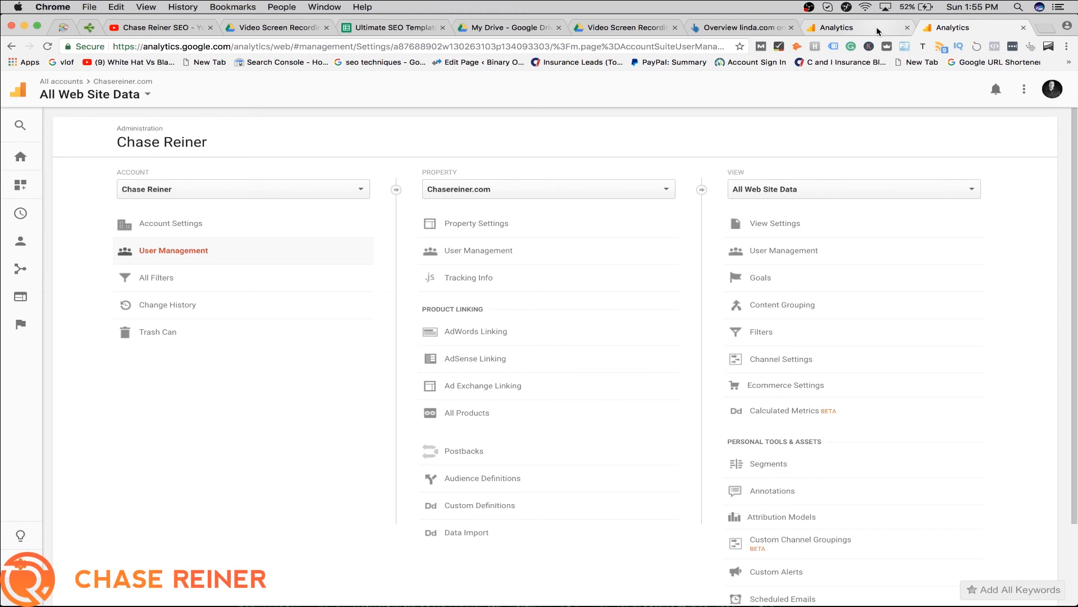
- Close the extra Analytics tab, search 'google my business' and open its result
{"action": "left_click", "coordinate": [879, 26]}
{"action": "key", "text": "super+w"}
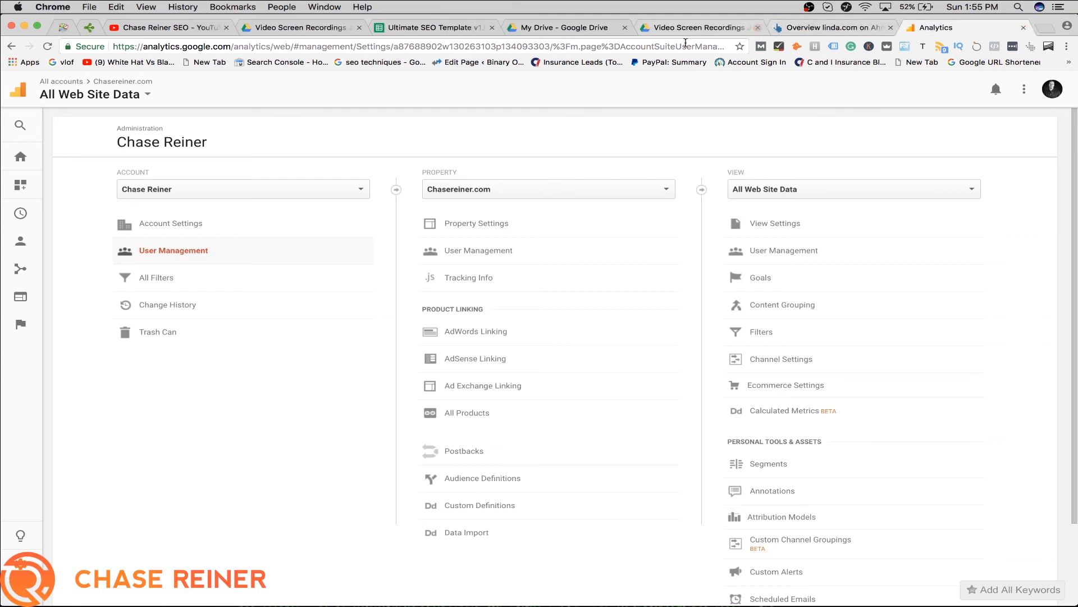
{"action": "left_click", "coordinate": [686, 44]}
{"action": "type", "text": "google m"}
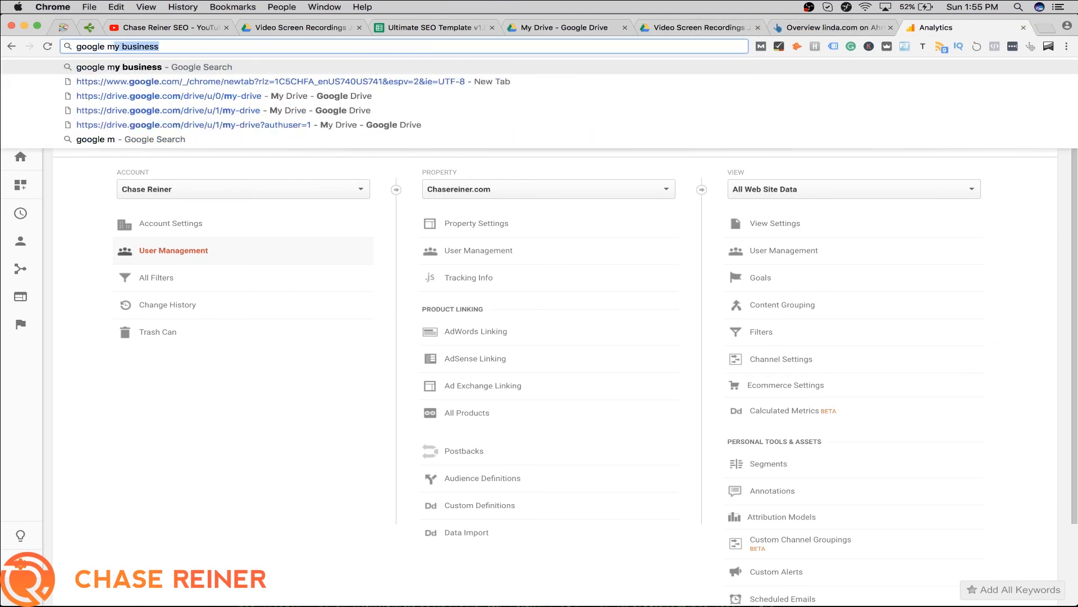
{"action": "type", "text": "y business"}
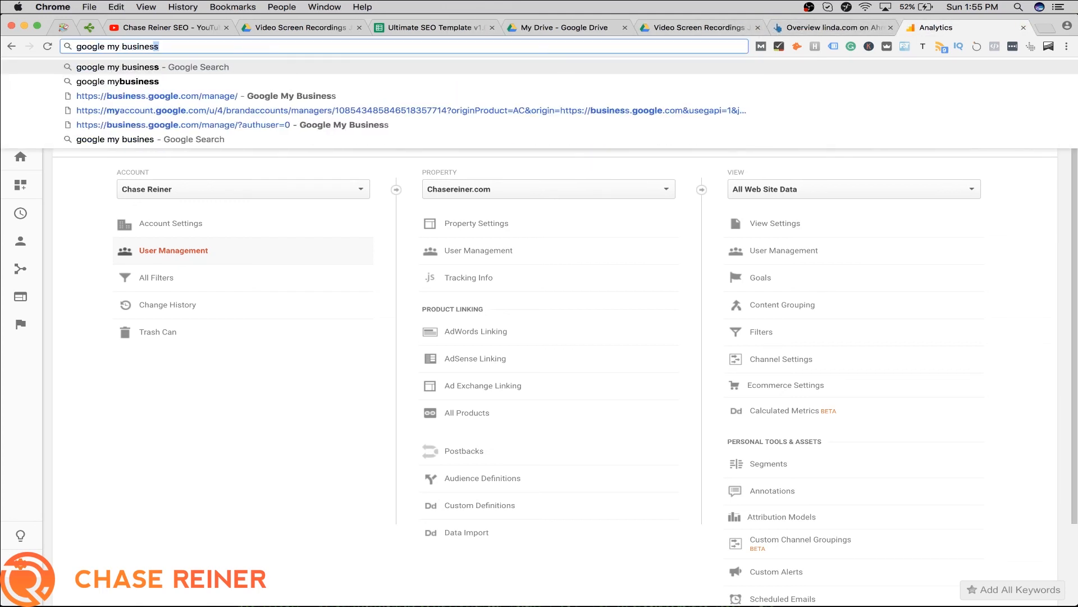
{"action": "key", "text": "Return"}
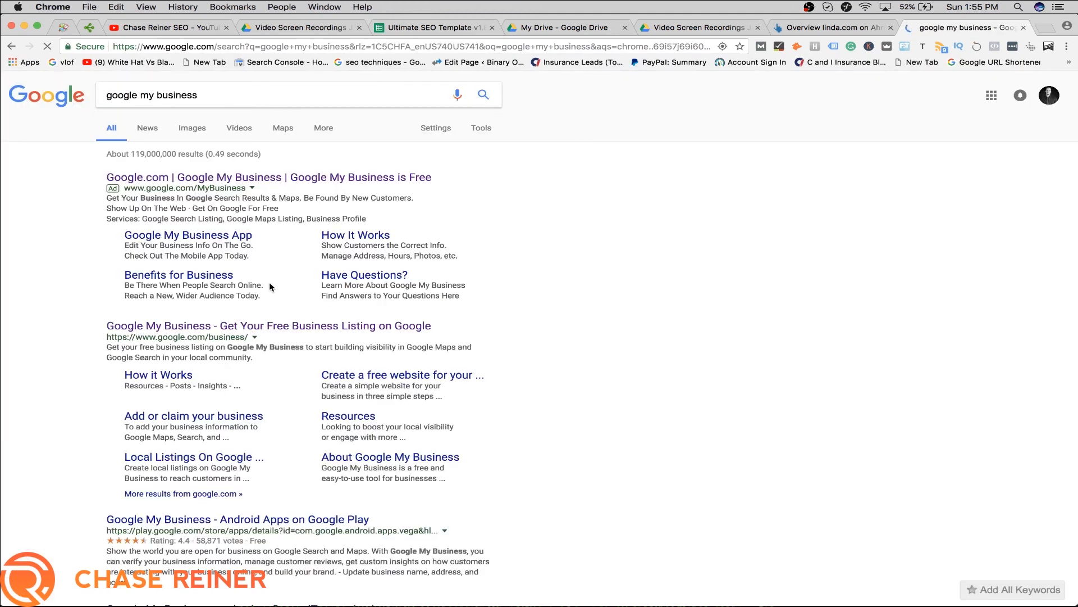
{"action": "left_click", "coordinate": [268, 325]}
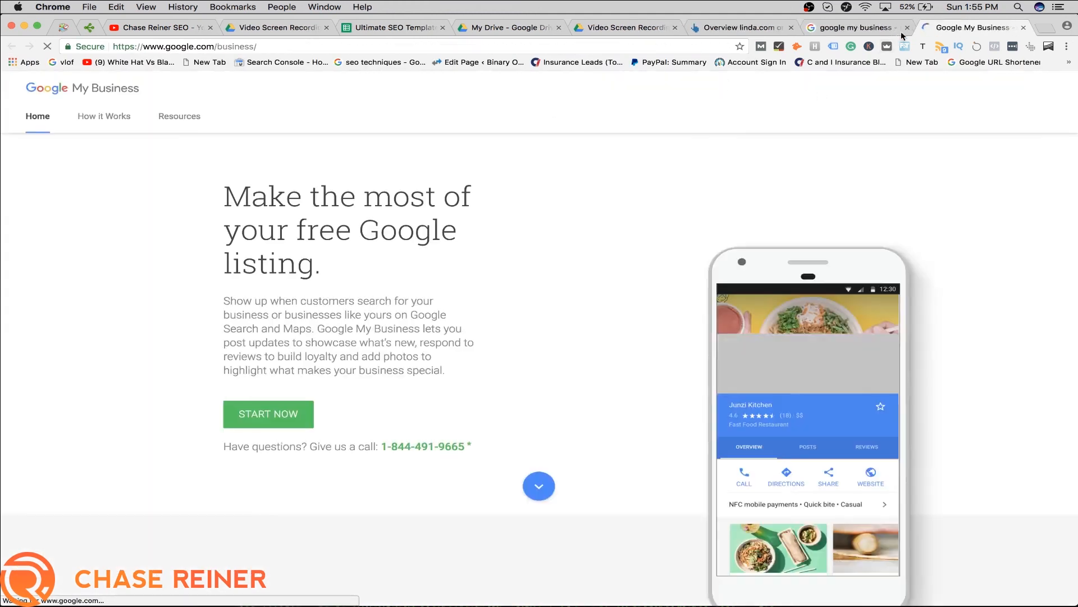
- Manage the business account and locate the iPhone Repair Santa Barbara listing to open it
{"action": "left_click", "coordinate": [906, 29]}
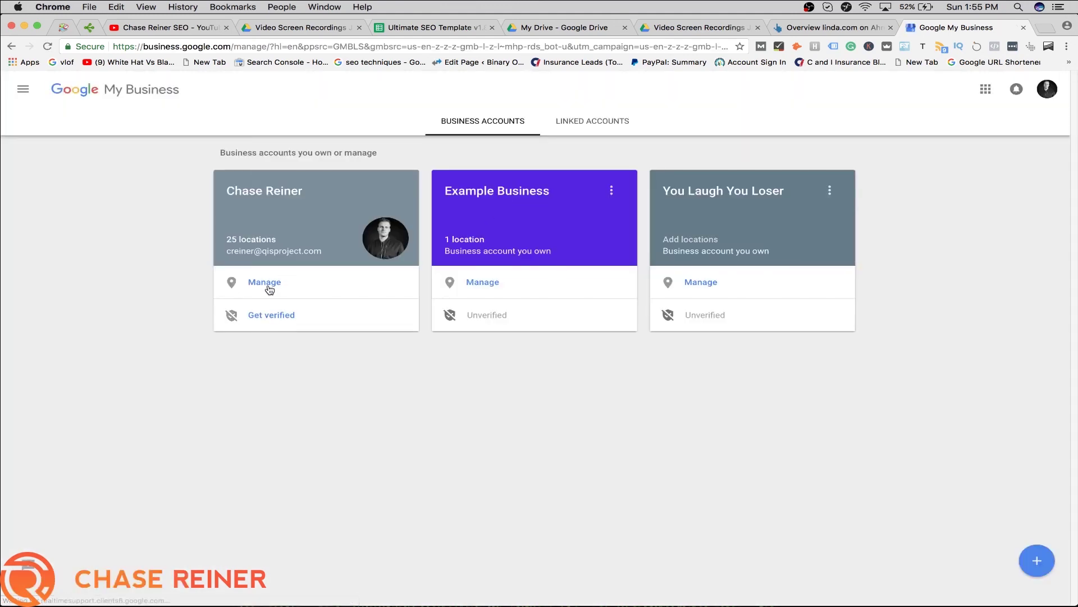
{"action": "left_click", "coordinate": [266, 285]}
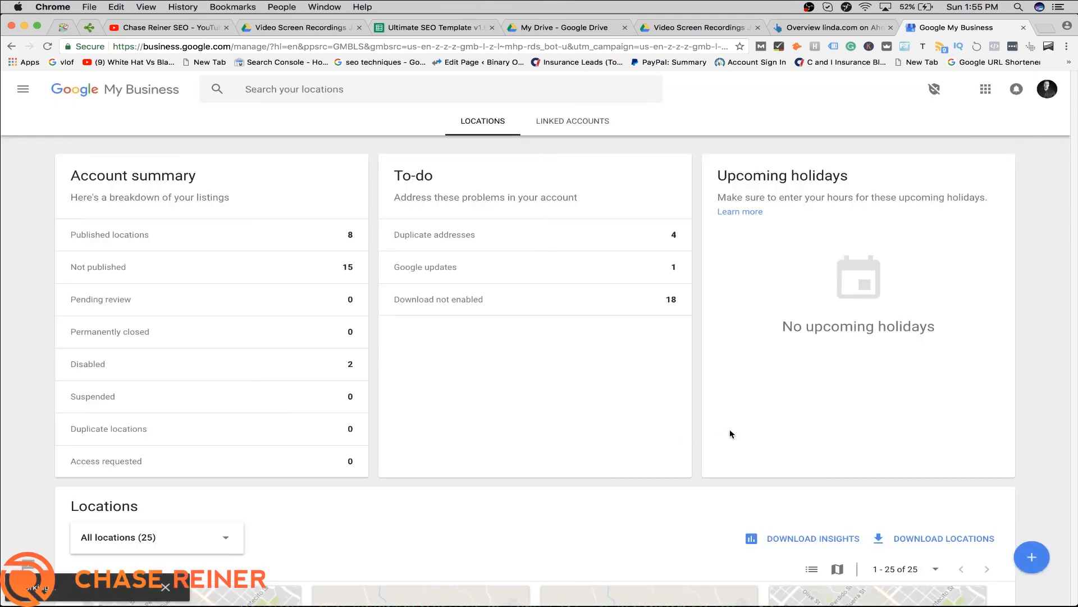
{"action": "scroll", "coordinate": [729, 429], "scroll_direction": "down", "scroll_amount": 5}
{"action": "scroll", "coordinate": [730, 430], "scroll_direction": "down", "scroll_amount": 5}
{"action": "scroll", "coordinate": [730, 429], "scroll_direction": "down", "scroll_amount": 5}
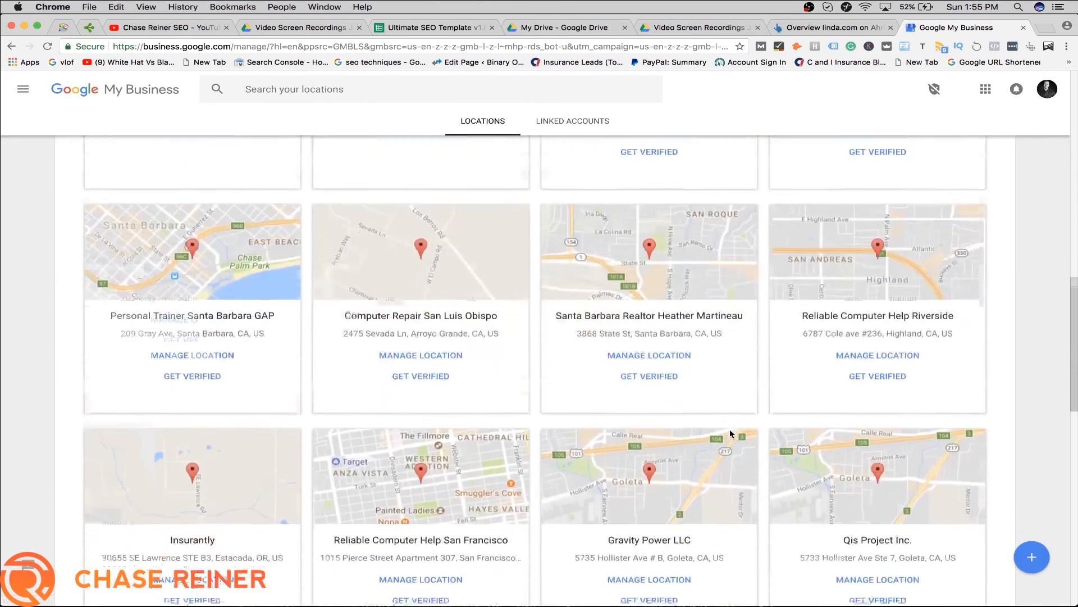
{"action": "scroll", "coordinate": [730, 430], "scroll_direction": "down", "scroll_amount": 5}
{"action": "key", "text": "super+f"}
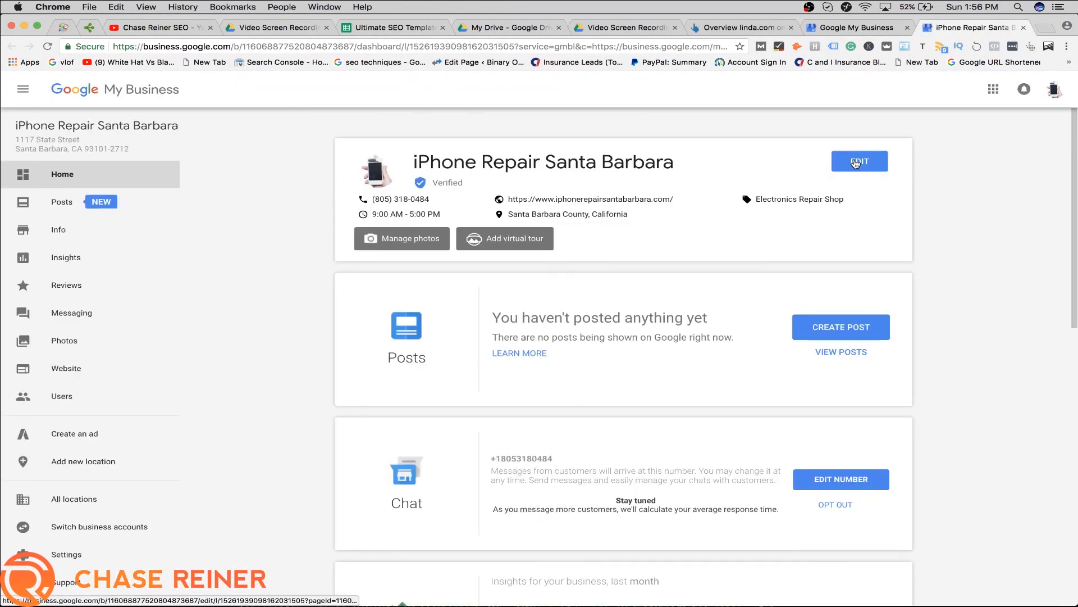
- View the listing's Users, start inviting a new user and review the available roles
{"action": "left_click", "coordinate": [85, 395]}
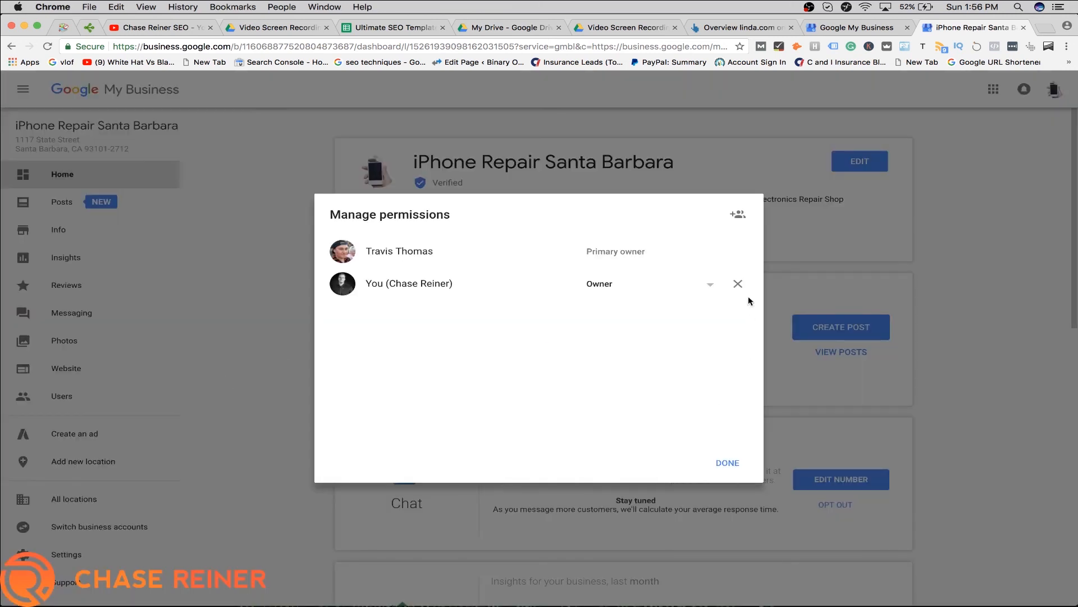
{"action": "left_click", "coordinate": [740, 216]}
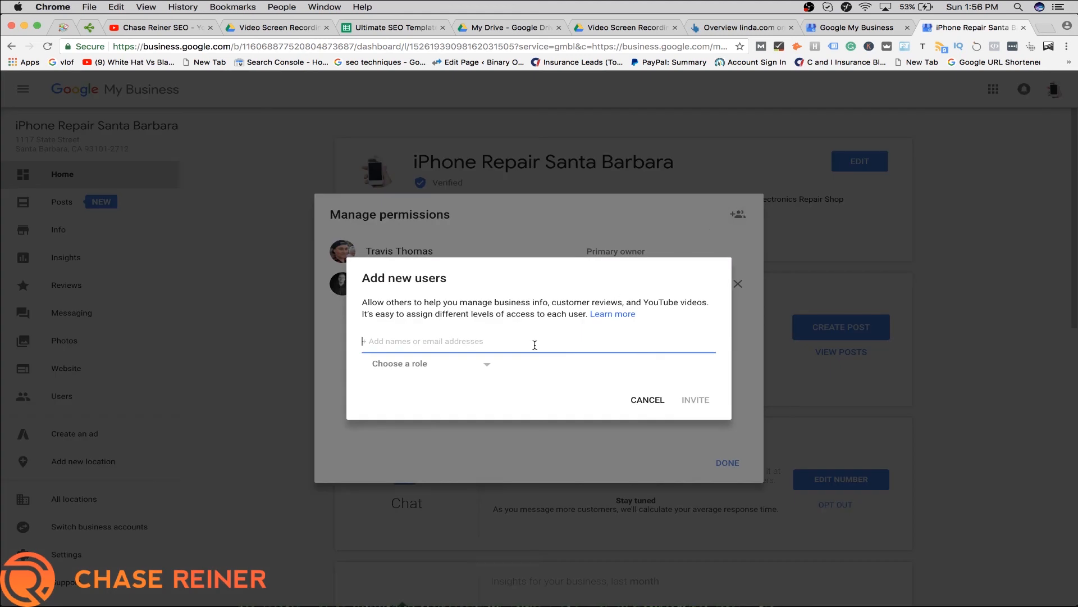
{"action": "left_click", "coordinate": [451, 363]}
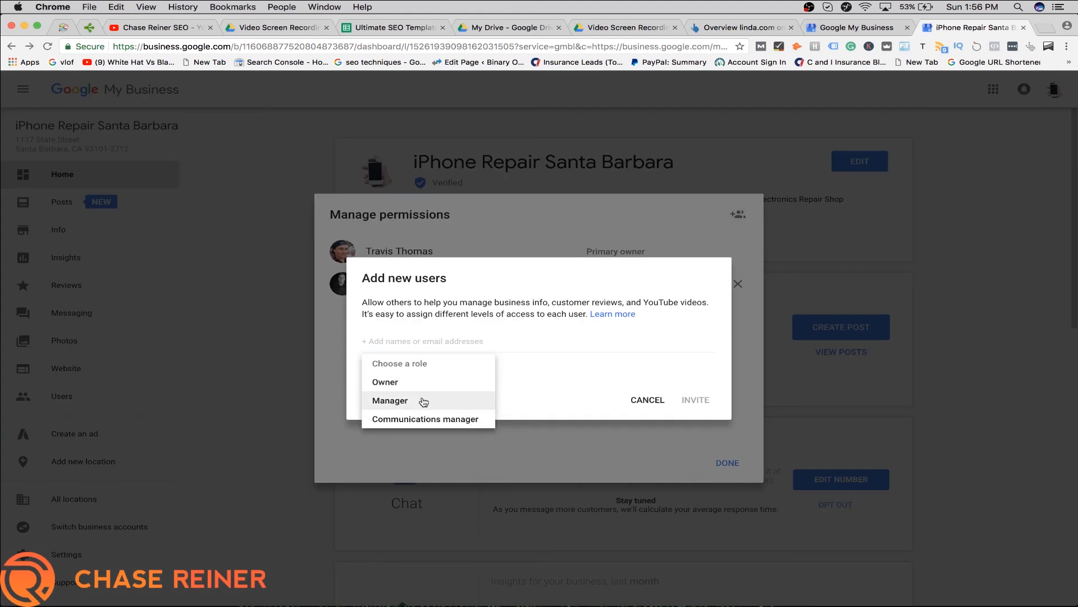
{"action": "left_click", "coordinate": [625, 369]}
- Cancel the invite, close the permissions dialog and return to the locations list
{"action": "left_click", "coordinate": [647, 399]}
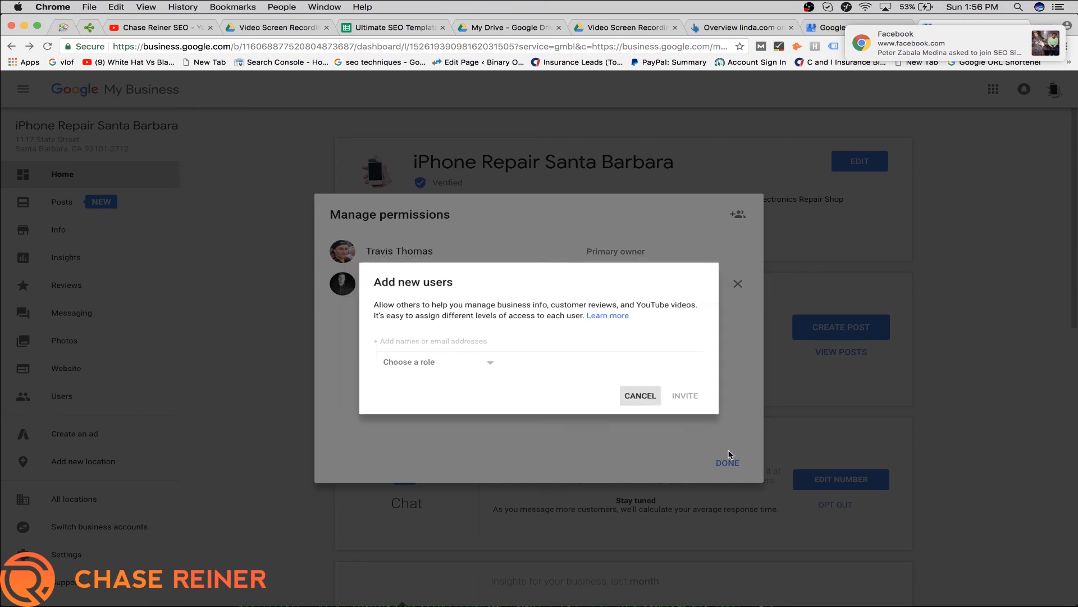
{"action": "left_click", "coordinate": [729, 463]}
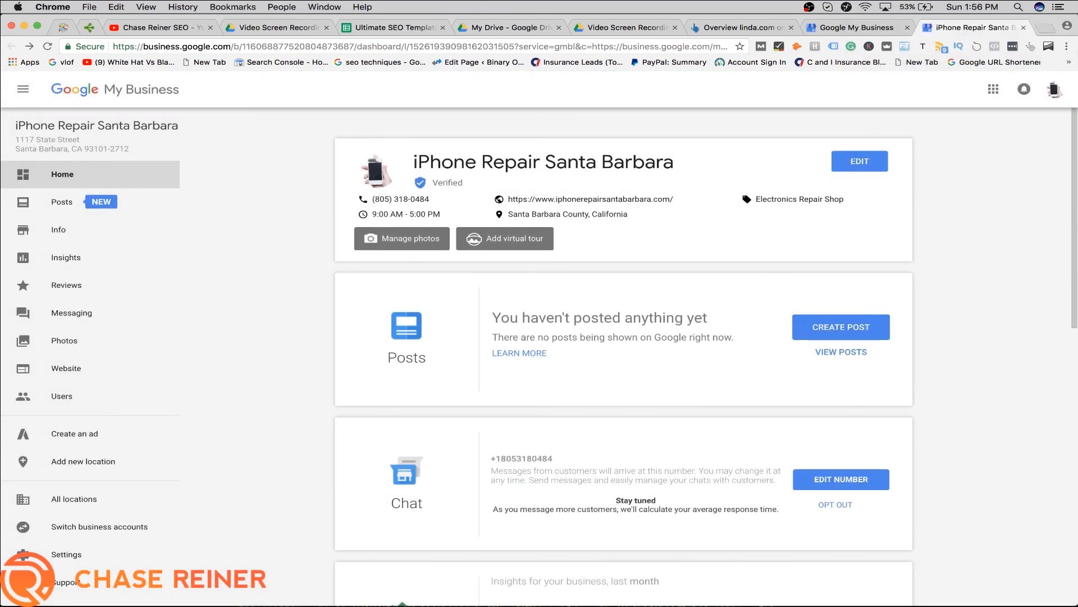
{"action": "left_click", "coordinate": [1025, 28]}
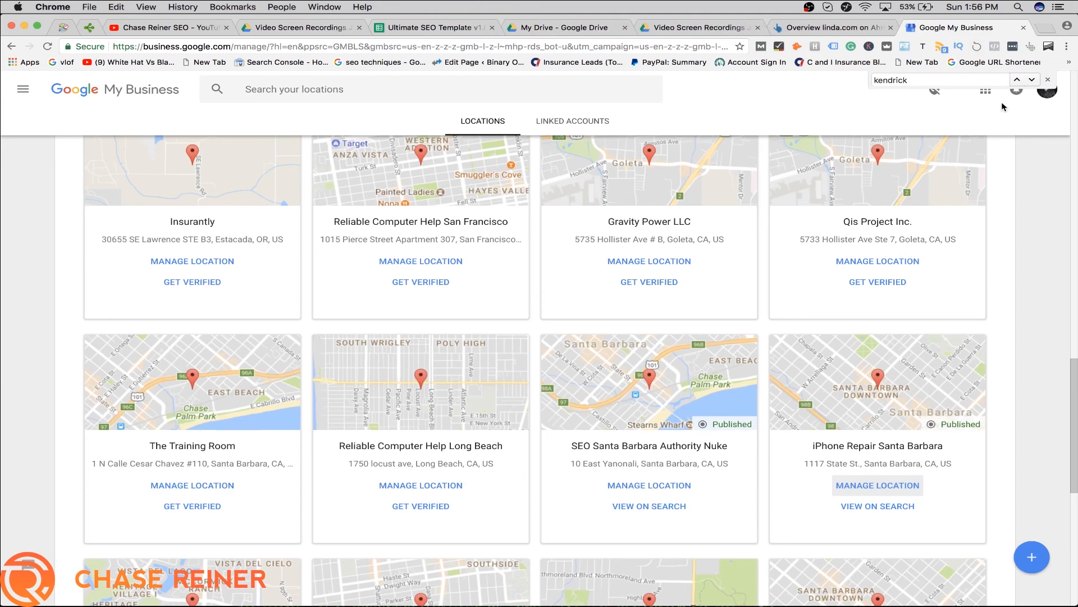
{"action": "scroll", "coordinate": [1011, 161], "scroll_direction": "up", "scroll_amount": 2}
- Search the web for 'search console' and sign in to the Google Webmasters home page
{"action": "left_click", "coordinate": [422, 46]}
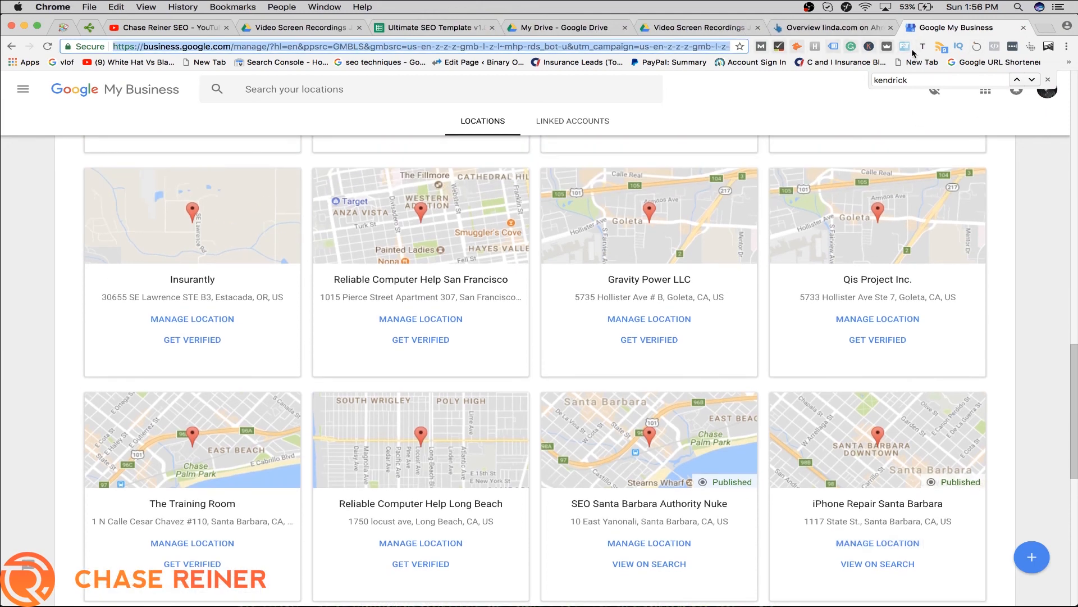
{"action": "type", "text": "serc"}
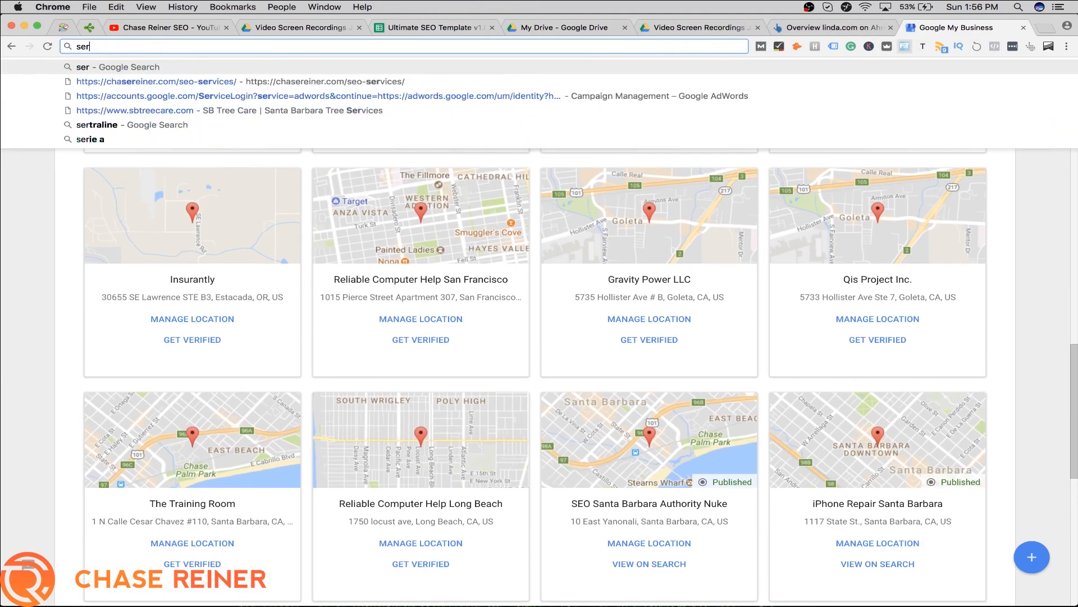
{"action": "key", "text": "BackSpace"}
{"action": "key", "text": "BackSpace"}
{"action": "type", "text": "arch console"}
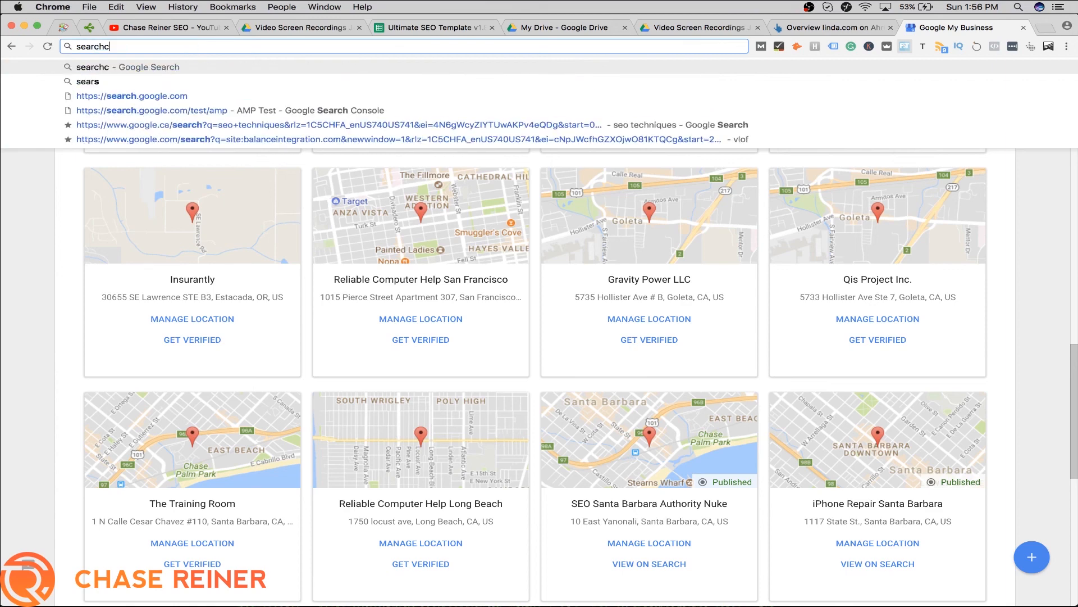
{"action": "key", "text": "Return"}
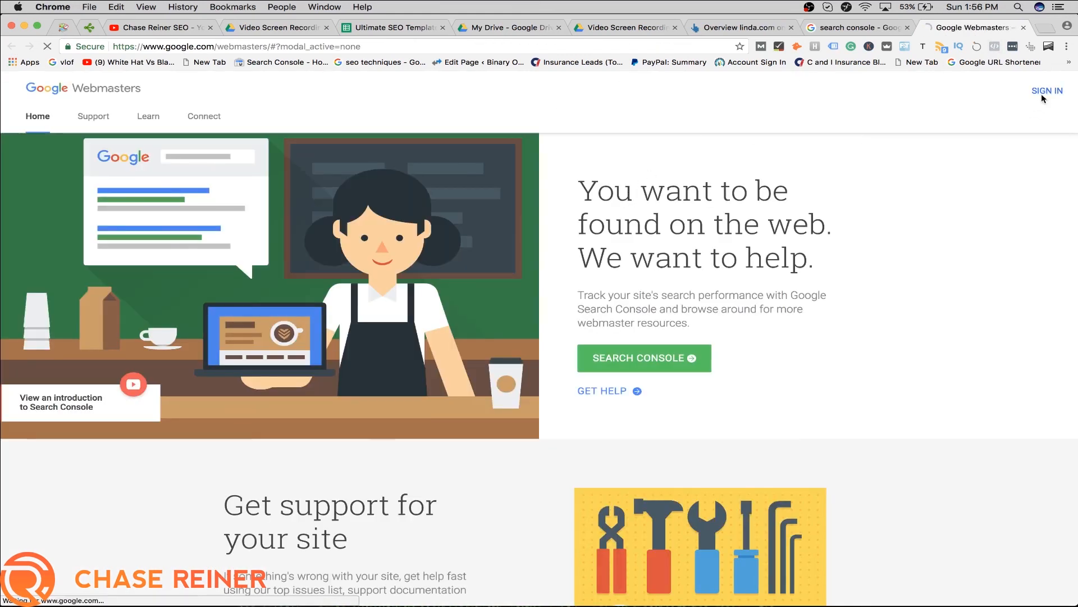
{"action": "left_click", "coordinate": [1046, 91]}
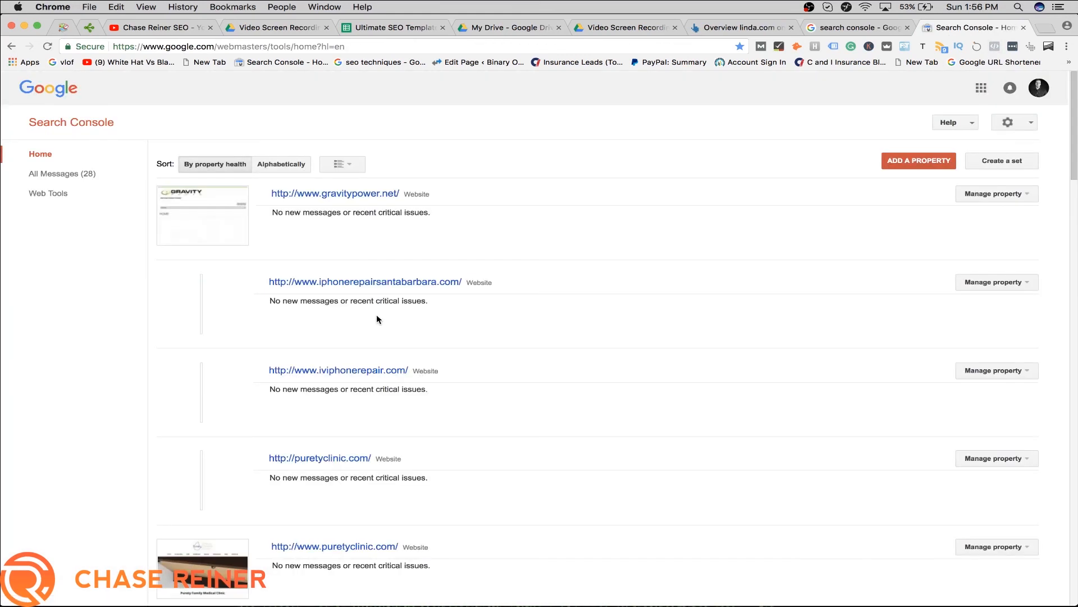
{"action": "scroll", "coordinate": [377, 314], "scroll_direction": "down", "scroll_amount": 4}
{"action": "scroll", "coordinate": [377, 314], "scroll_direction": "down", "scroll_amount": 3}
{"action": "scroll", "coordinate": [377, 315], "scroll_direction": "down", "scroll_amount": 3}
{"action": "scroll", "coordinate": [376, 315], "scroll_direction": "down", "scroll_amount": 3}
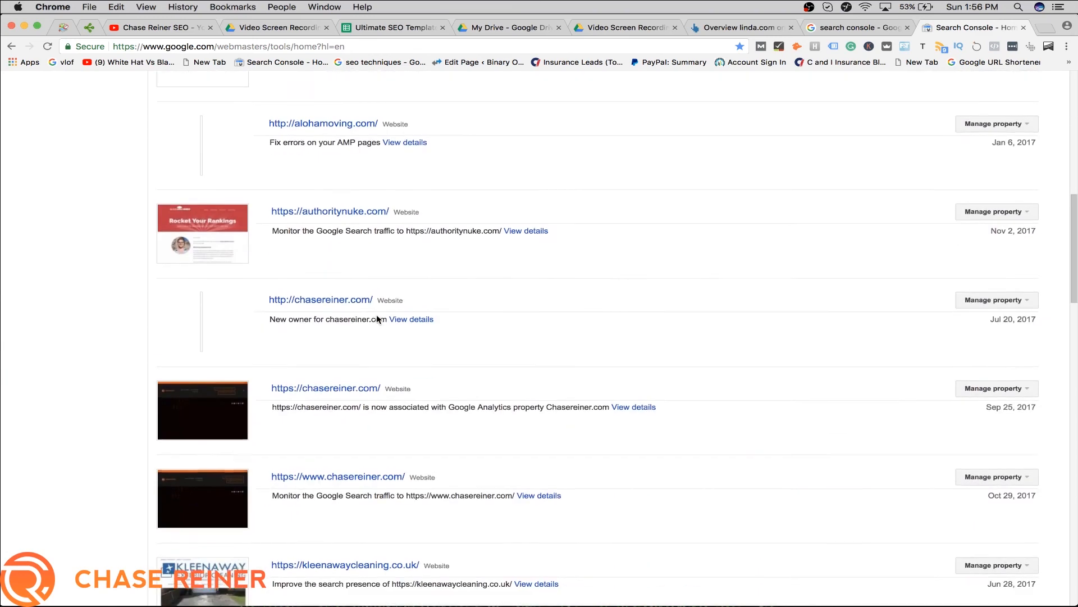
{"action": "scroll", "coordinate": [377, 314], "scroll_direction": "down", "scroll_amount": 3}
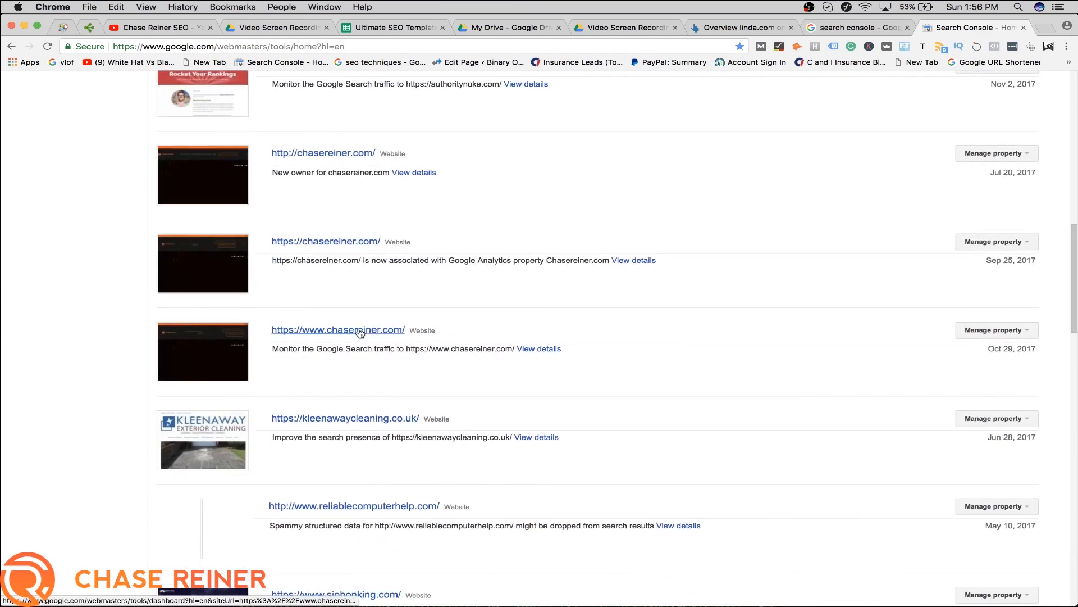
{"action": "left_click", "coordinate": [325, 241]}
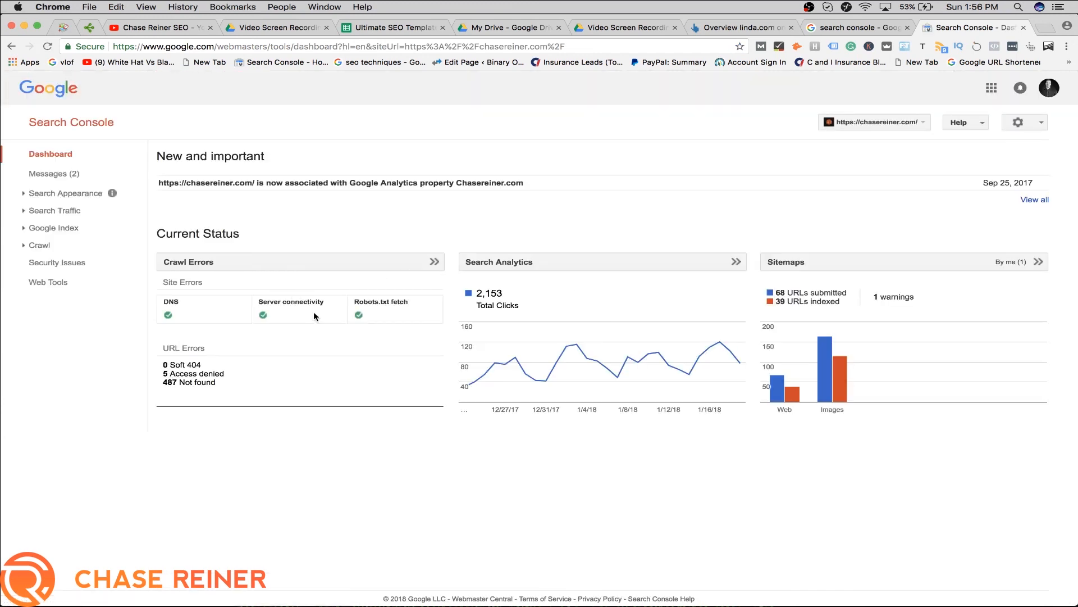
{"action": "left_click", "coordinate": [1030, 122]}
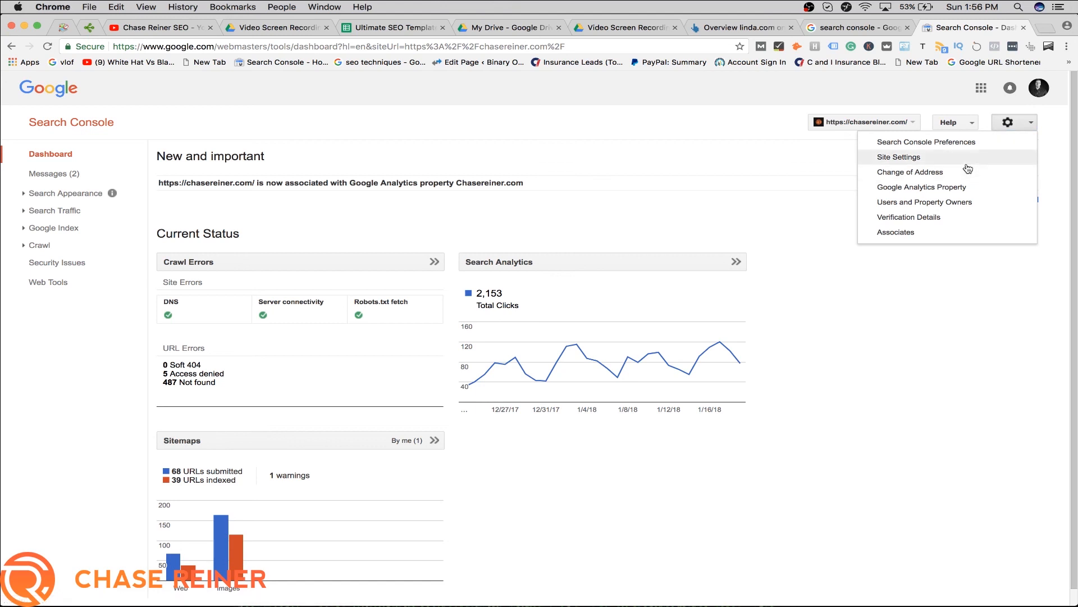
- Review Users and Property Owners, inspect the add-user Permission levels, cancel and close the tab
{"action": "left_click", "coordinate": [951, 201]}
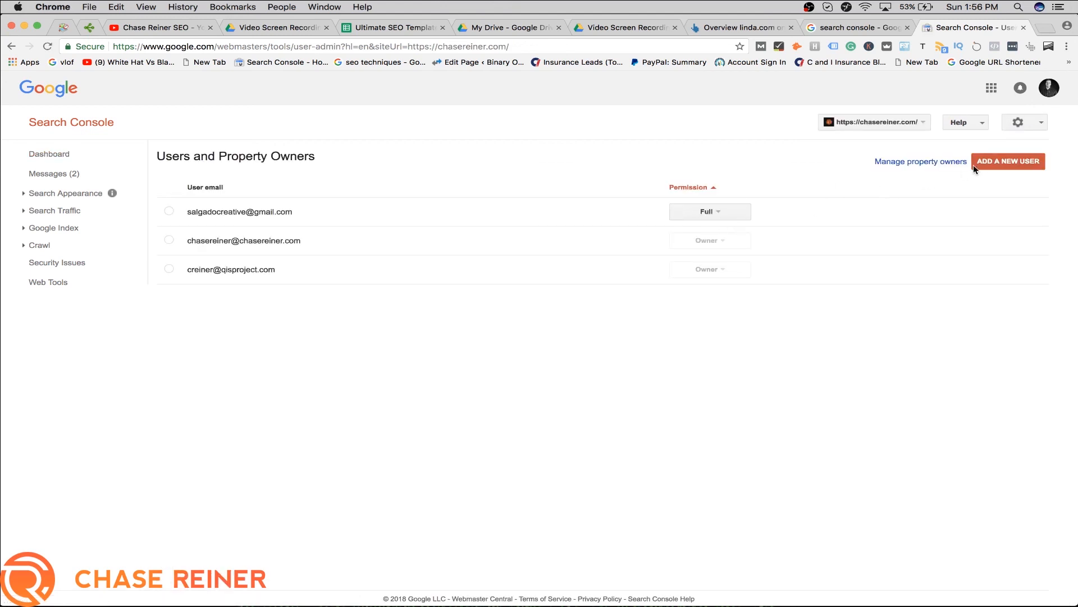
{"action": "left_click", "coordinate": [994, 163]}
{"action": "left_click", "coordinate": [527, 345]}
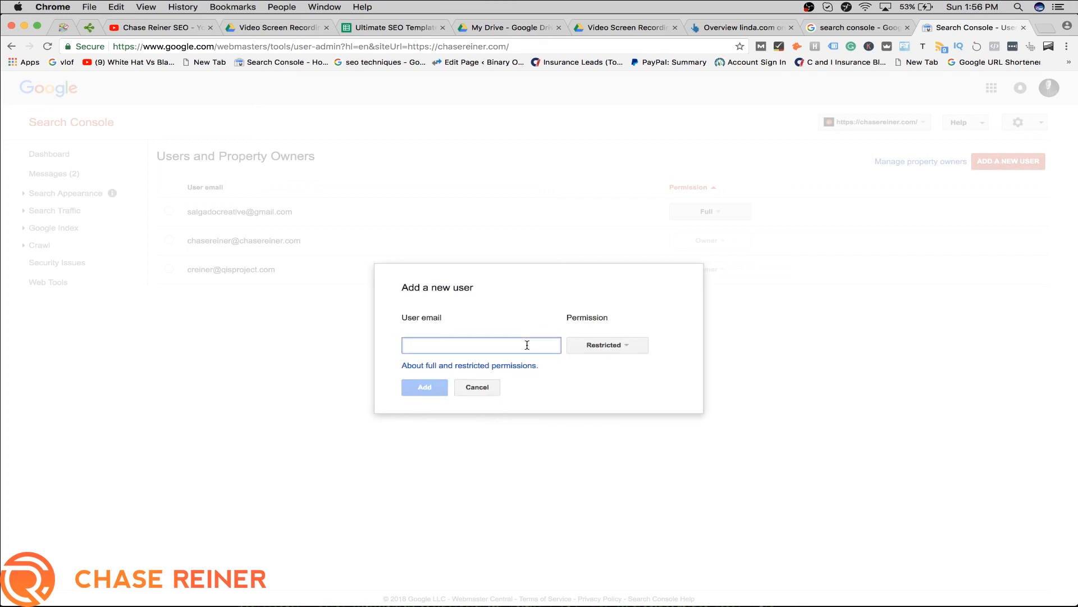
{"action": "type", "text": "im@"}
{"action": "left_click", "coordinate": [607, 345]}
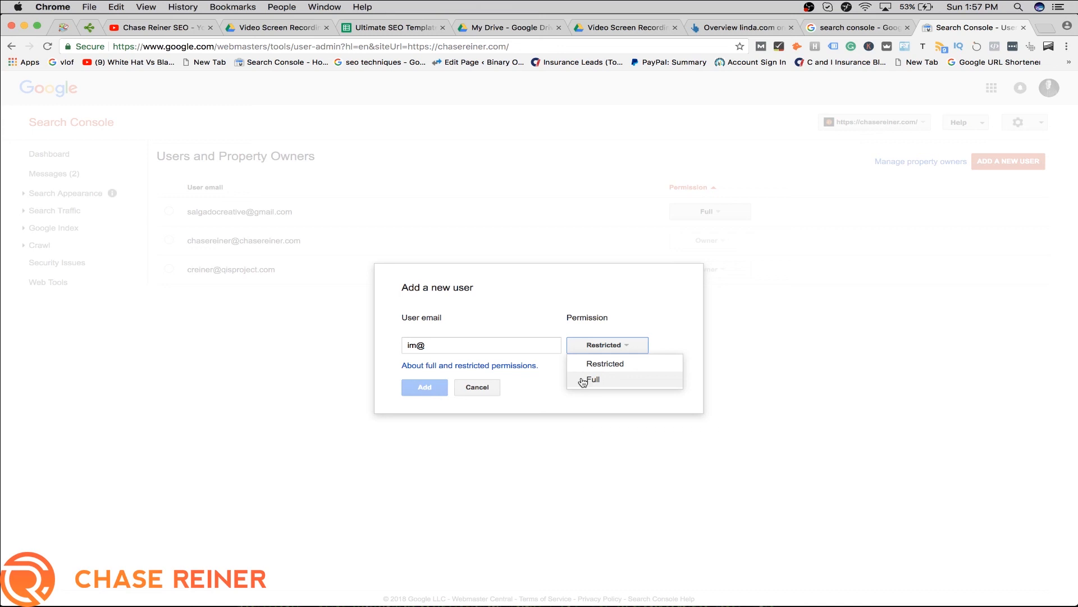
{"action": "left_click", "coordinate": [491, 394]}
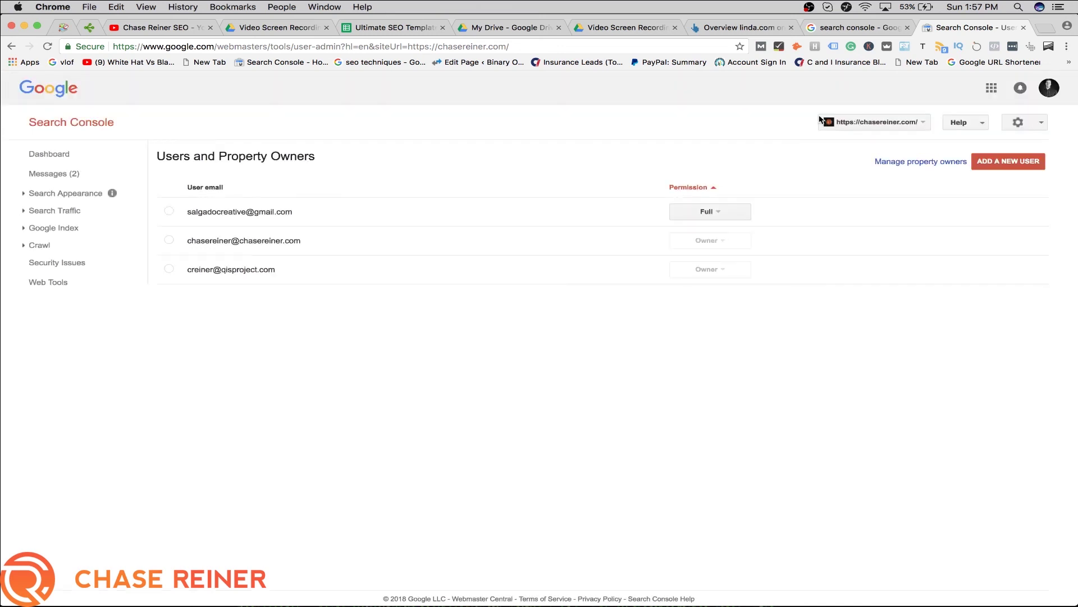
{"action": "left_click", "coordinate": [1023, 27]}
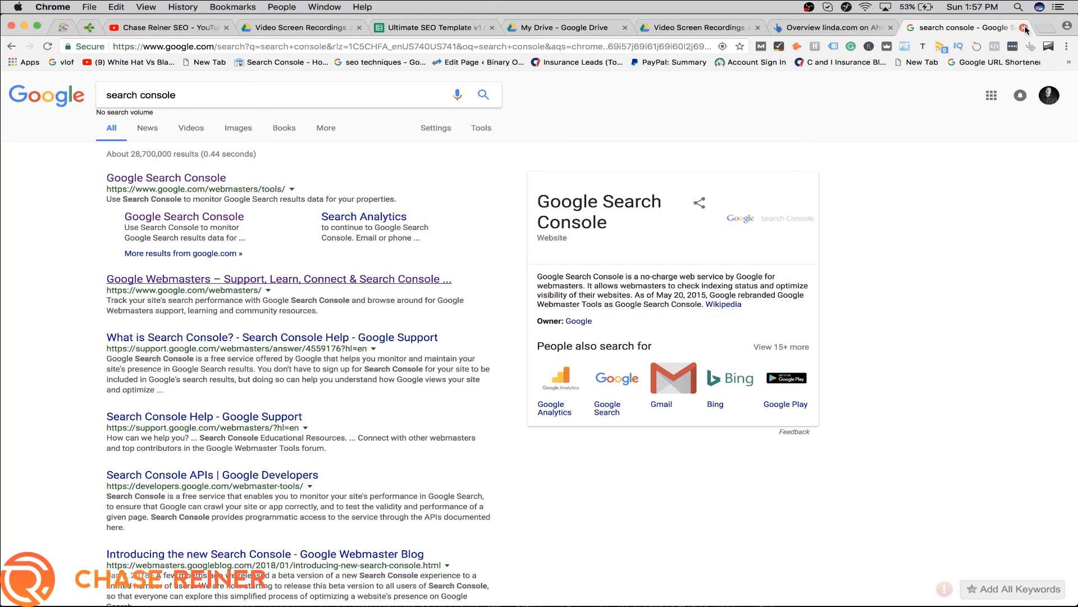
- Search 'bing webmaster tools' and go to the Bing Webmaster Tools site
{"action": "left_click", "coordinate": [611, 45]}
{"action": "type", "text": "bing "}
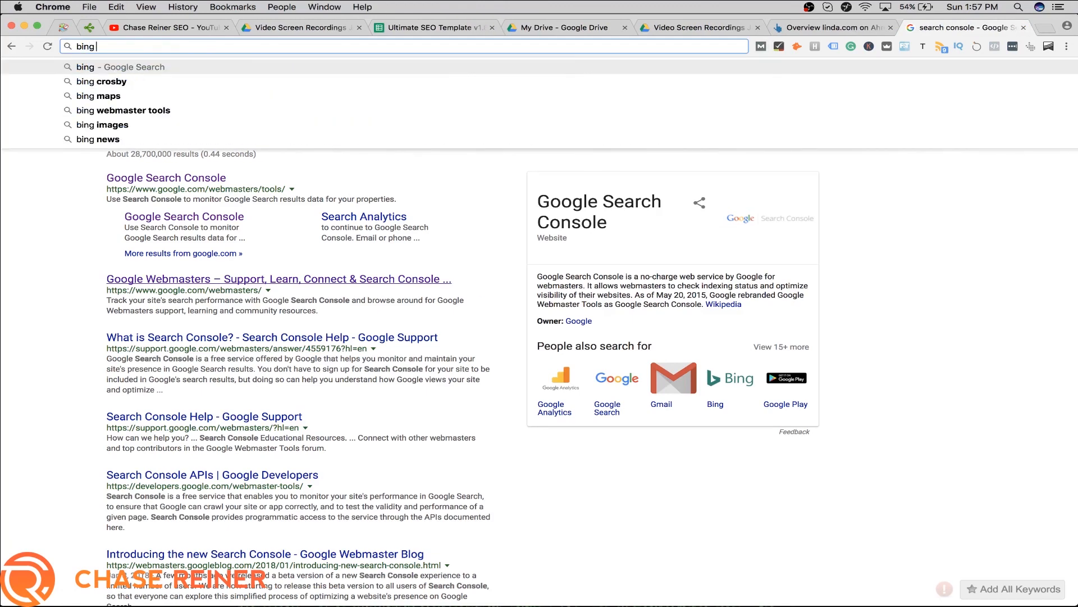
{"action": "type", "text": "webmaster"}
{"action": "key", "text": "Return"}
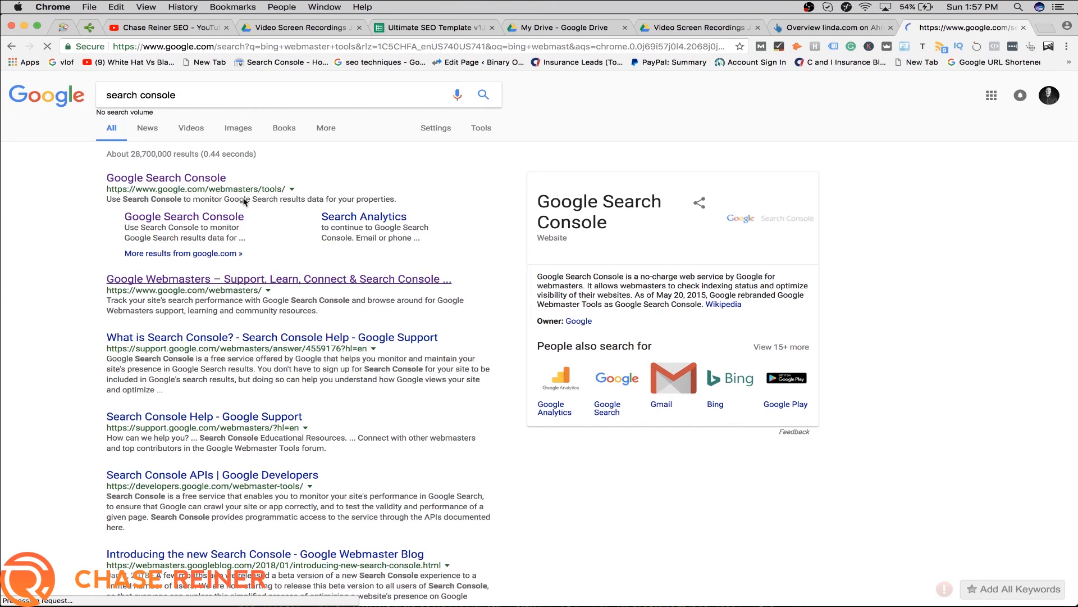
{"action": "left_click", "coordinate": [166, 177]}
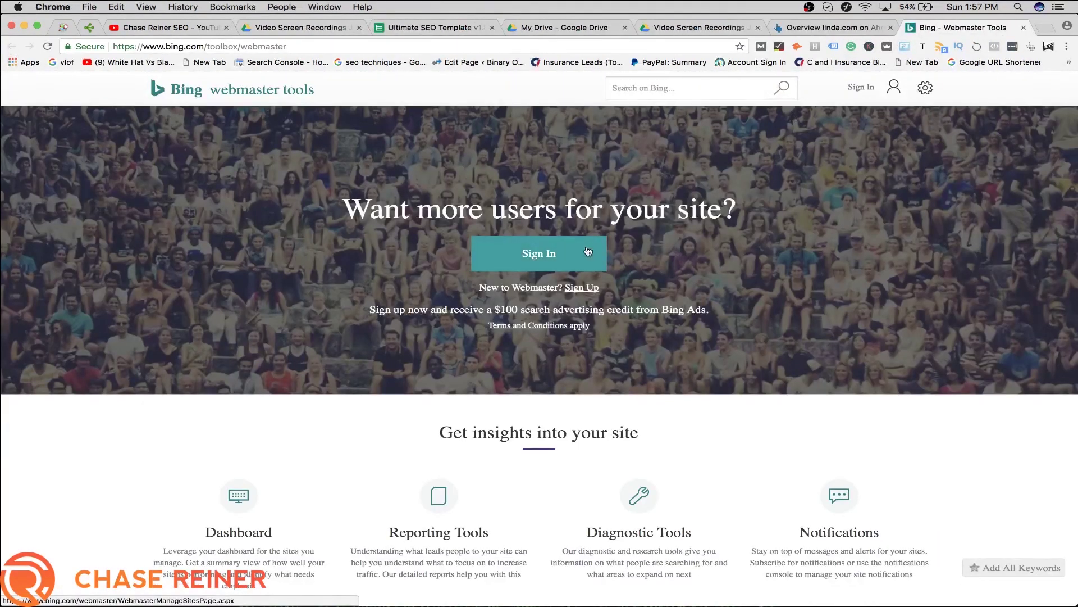
- Sign in to Bing Webmaster Tools to reach the My Sites list of two websites
{"action": "left_click", "coordinate": [538, 253]}
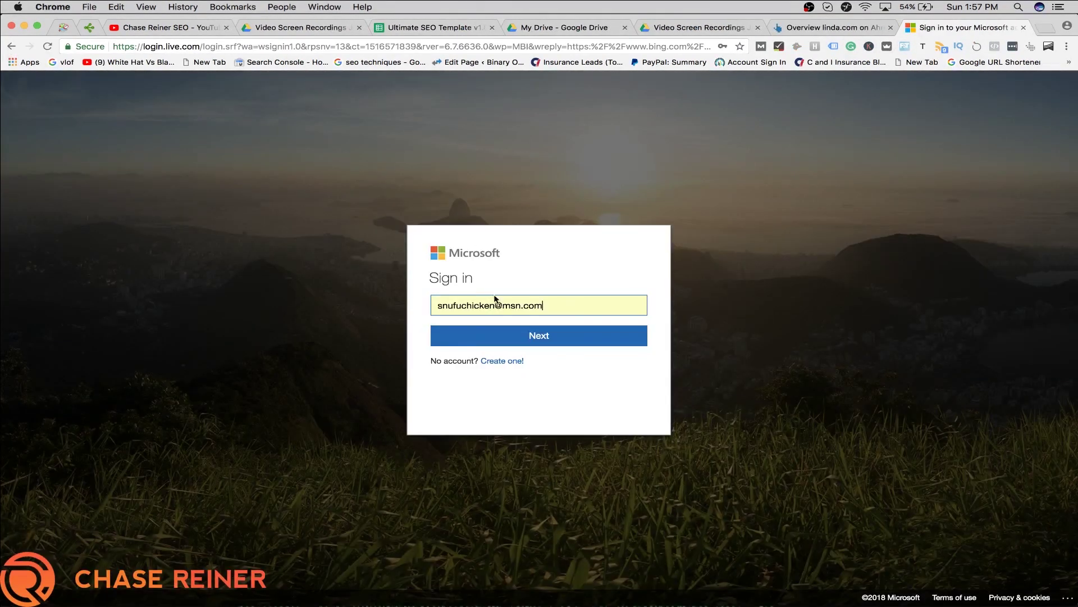
{"action": "left_click", "coordinate": [502, 334]}
{"action": "left_click", "coordinate": [514, 331]}
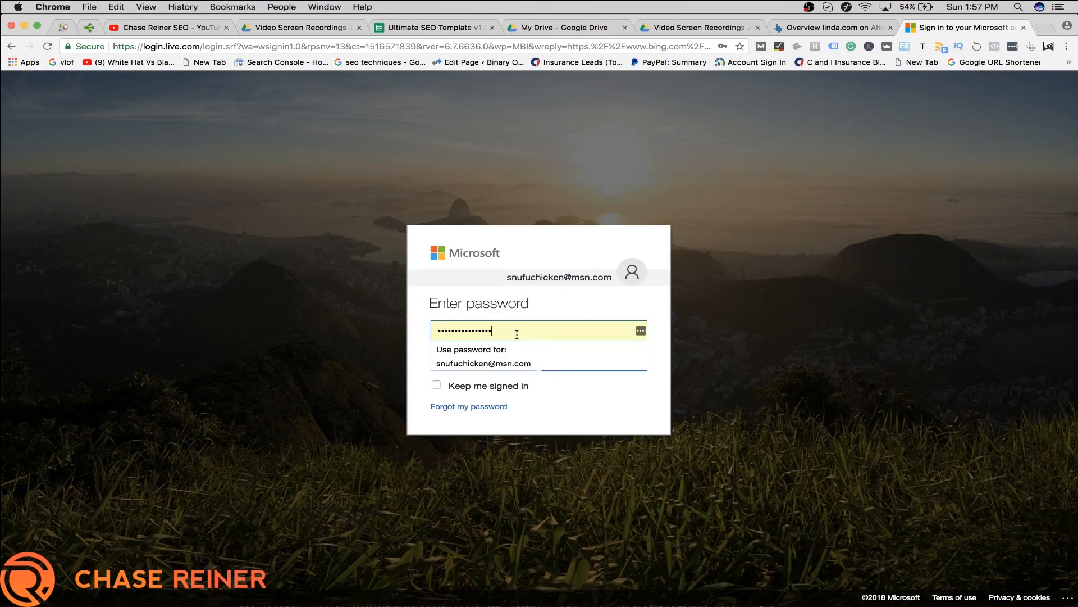
{"action": "left_click", "coordinate": [594, 361]}
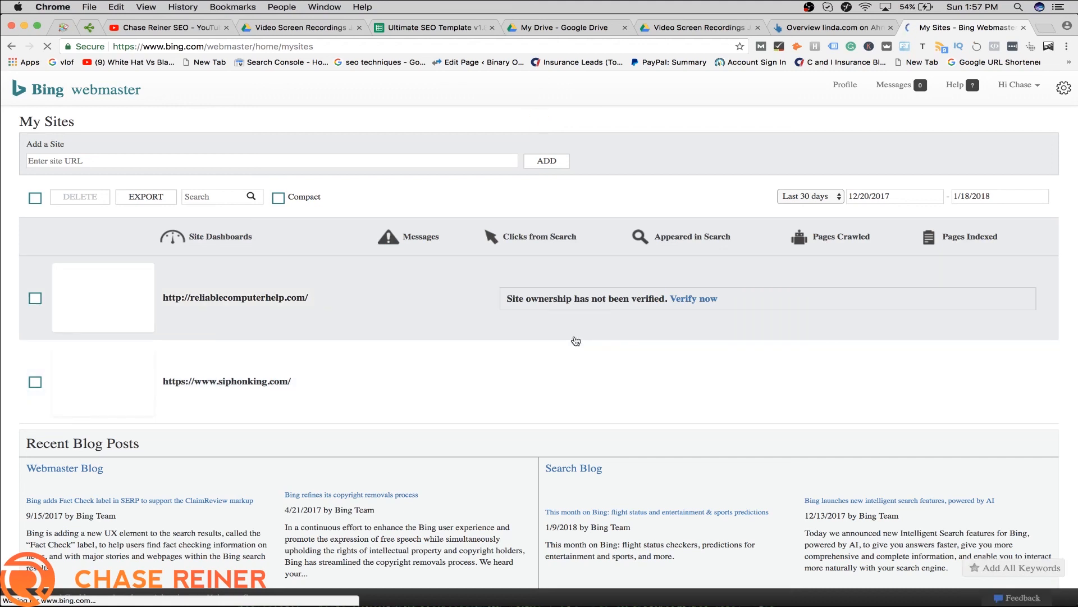
{"action": "left_click", "coordinate": [256, 373]}
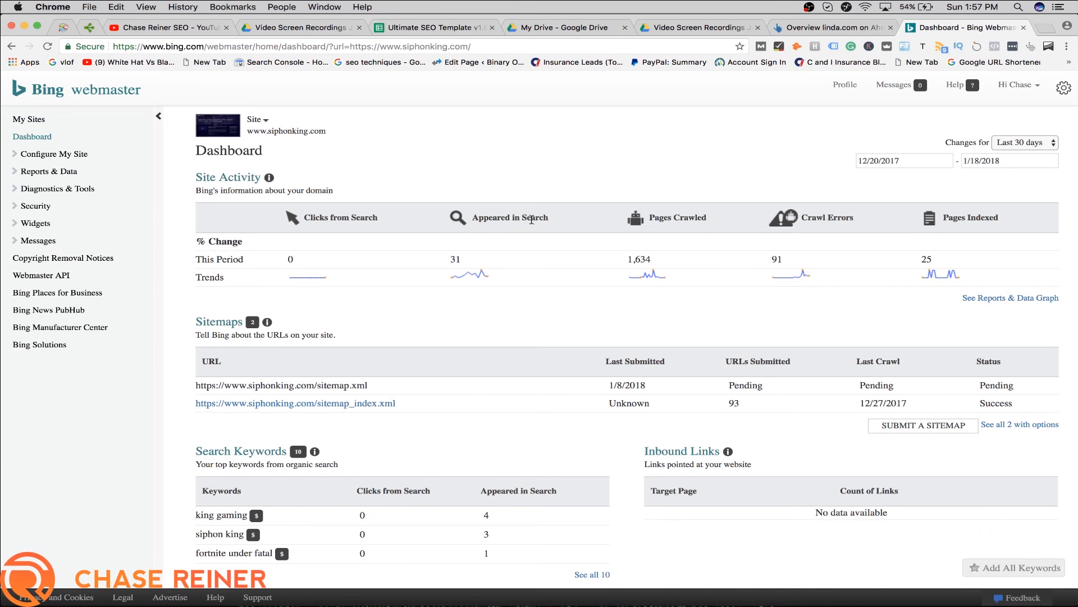
{"action": "left_click", "coordinate": [54, 153]}
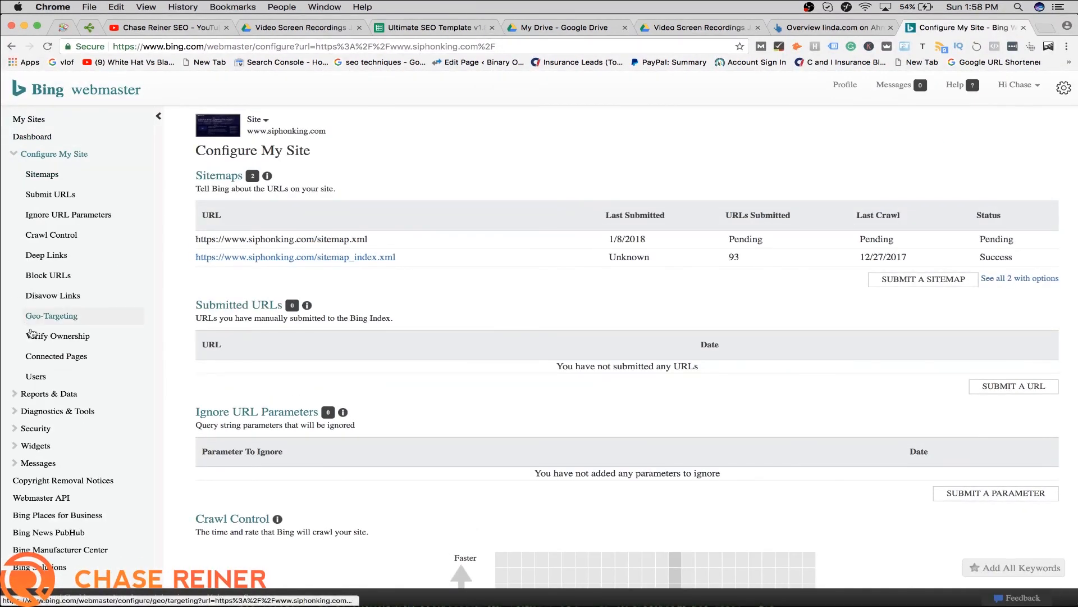
{"action": "left_click", "coordinate": [36, 376]}
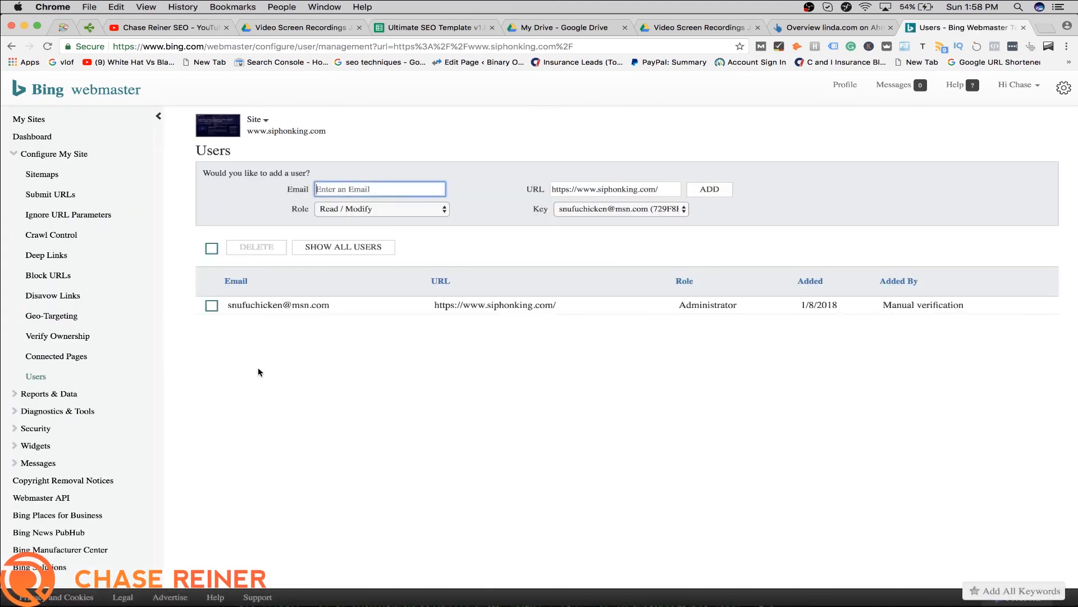
- Leave the new-user Email field empty and close the Bing Webmaster Tools page
{"action": "left_click", "coordinate": [368, 191]}
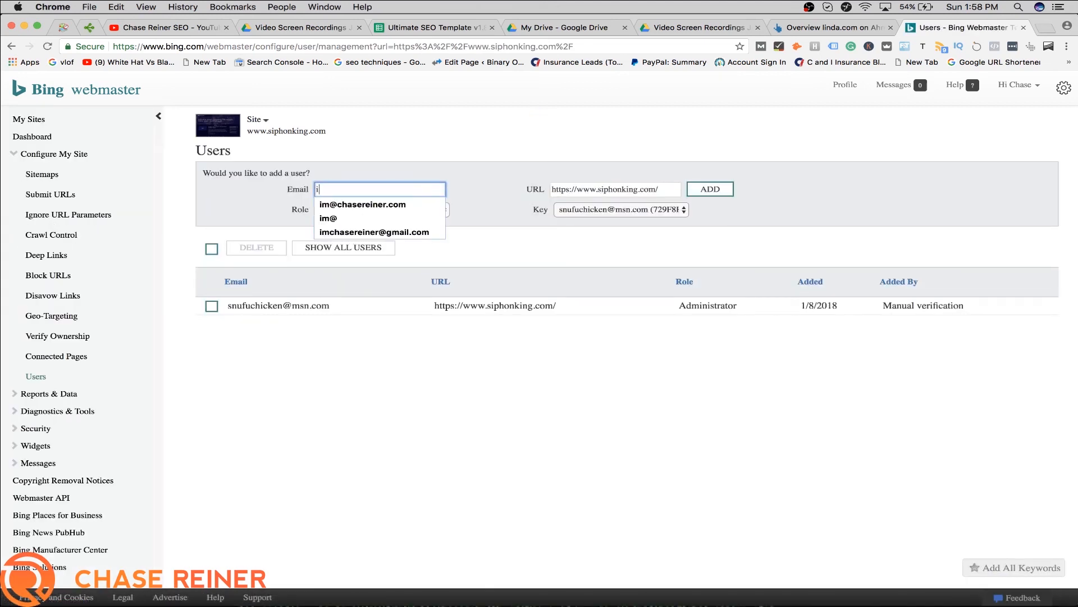
{"action": "left_click", "coordinate": [695, 270]}
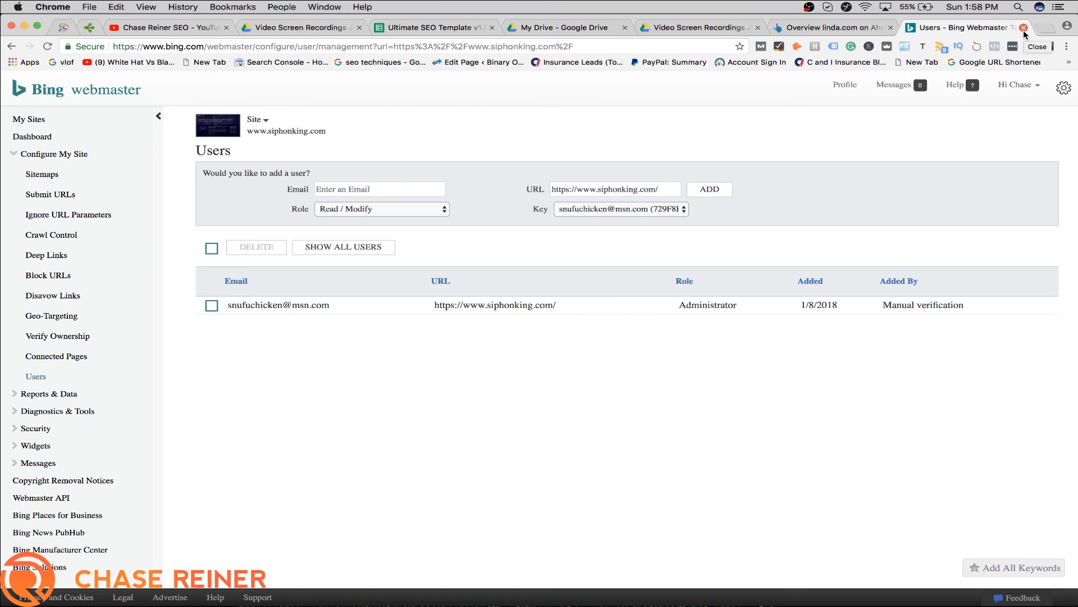
{"action": "left_click", "coordinate": [1024, 28]}
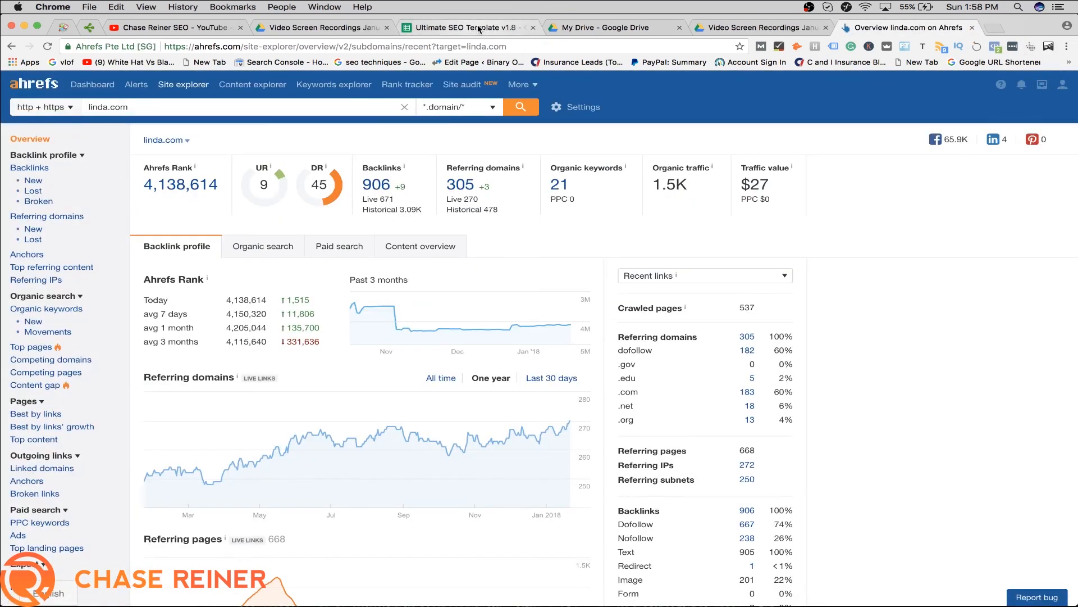
- Return to the Ultimate SEO Template sheet and highlight the Priority Checklist status column
{"action": "left_click", "coordinate": [459, 27]}
{"action": "left_click", "coordinate": [424, 235]}
{"action": "scroll", "coordinate": [424, 235], "scroll_direction": "up", "scroll_amount": 10}
{"action": "scroll", "coordinate": [423, 234], "scroll_direction": "down", "scroll_amount": 3}
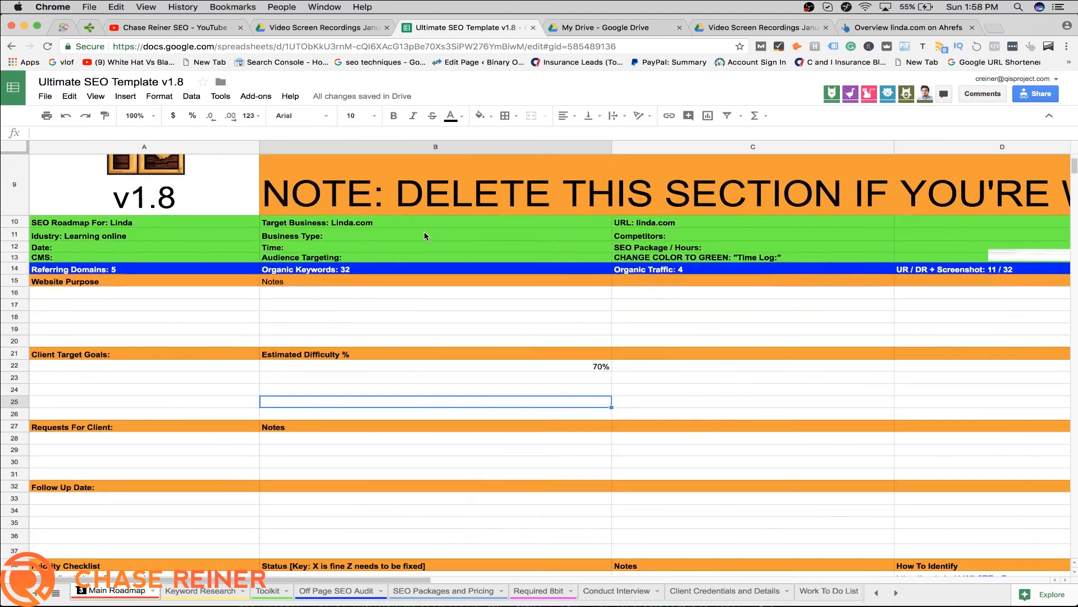
{"action": "scroll", "coordinate": [424, 234], "scroll_direction": "down", "scroll_amount": 3}
{"action": "scroll", "coordinate": [424, 236], "scroll_direction": "down", "scroll_amount": 3}
{"action": "left_click", "coordinate": [540, 307]}
{"action": "left_click", "coordinate": [477, 409]}
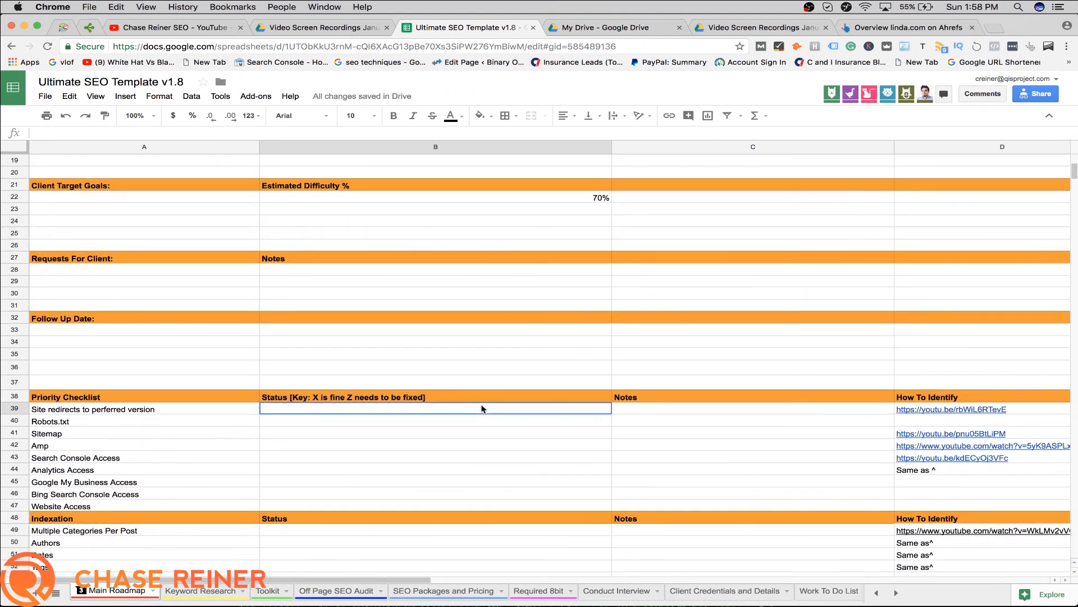
{"action": "left_click_drag", "start_coordinate": [478, 423], "coordinate": [469, 517]}
{"action": "left_click", "coordinate": [470, 516]}
{"action": "left_click_drag", "start_coordinate": [491, 472], "coordinate": [492, 325]}
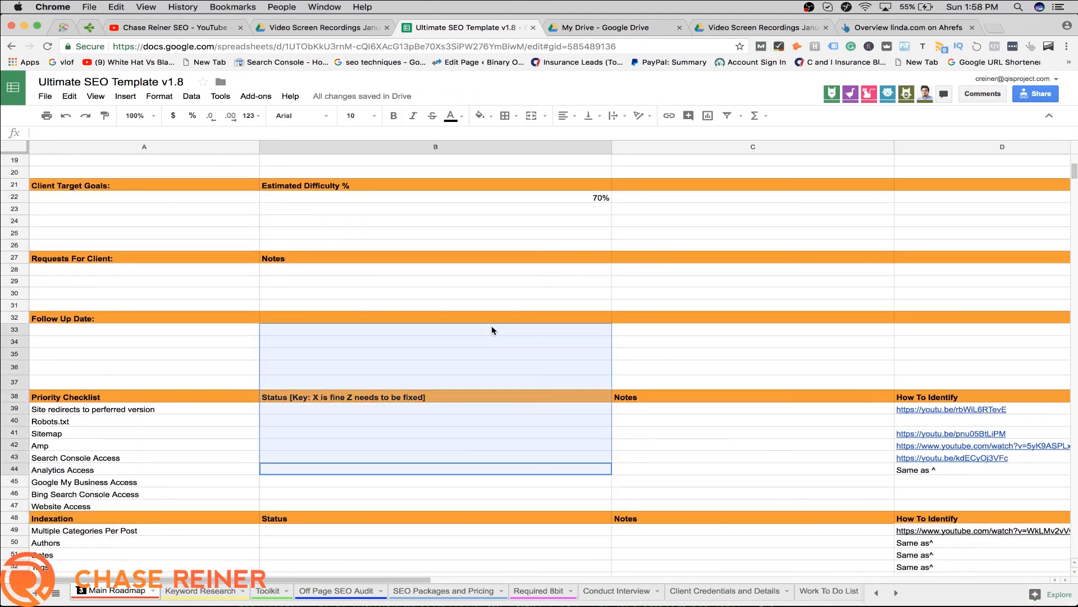
- Highlight the Website, Analytics, Google My Business and Bing access items and their status cells
{"action": "left_click", "coordinate": [469, 452]}
{"action": "left_click", "coordinate": [460, 505]}
{"action": "left_click_drag", "start_coordinate": [459, 506], "coordinate": [463, 405]}
{"action": "left_click", "coordinate": [462, 365]}
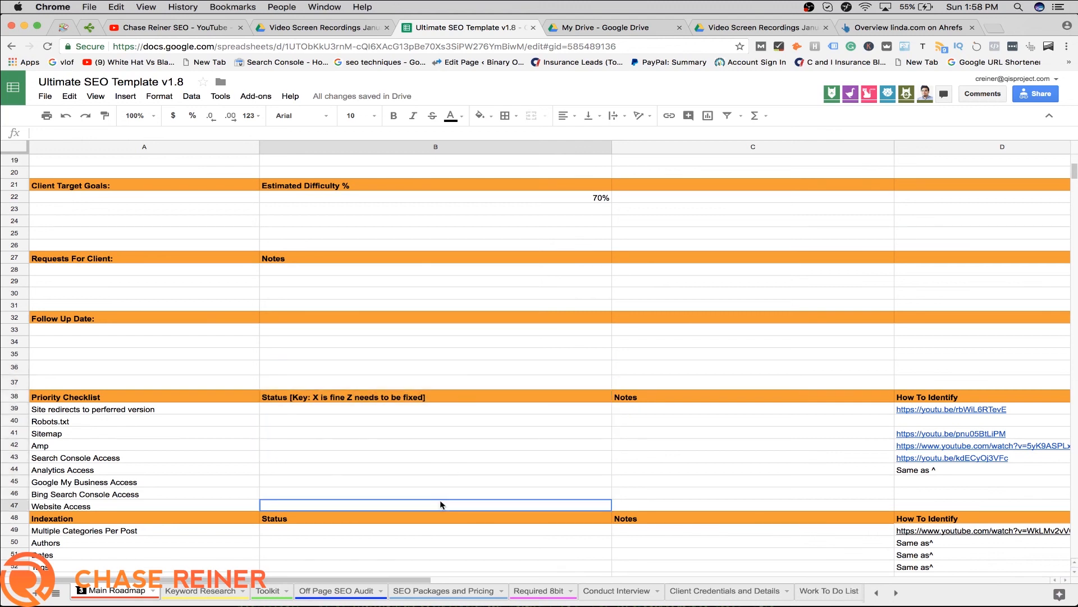
{"action": "left_click", "coordinate": [443, 506]}
{"action": "left_click_drag", "start_coordinate": [126, 493], "coordinate": [134, 456]}
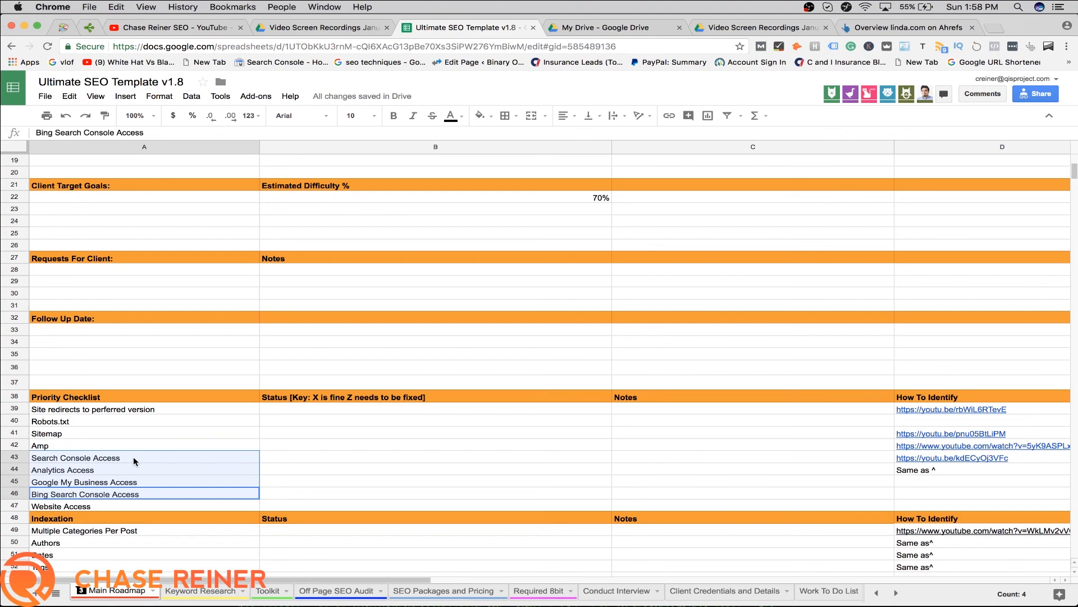
{"action": "left_click", "coordinate": [137, 456]}
{"action": "left_click", "coordinate": [293, 485]}
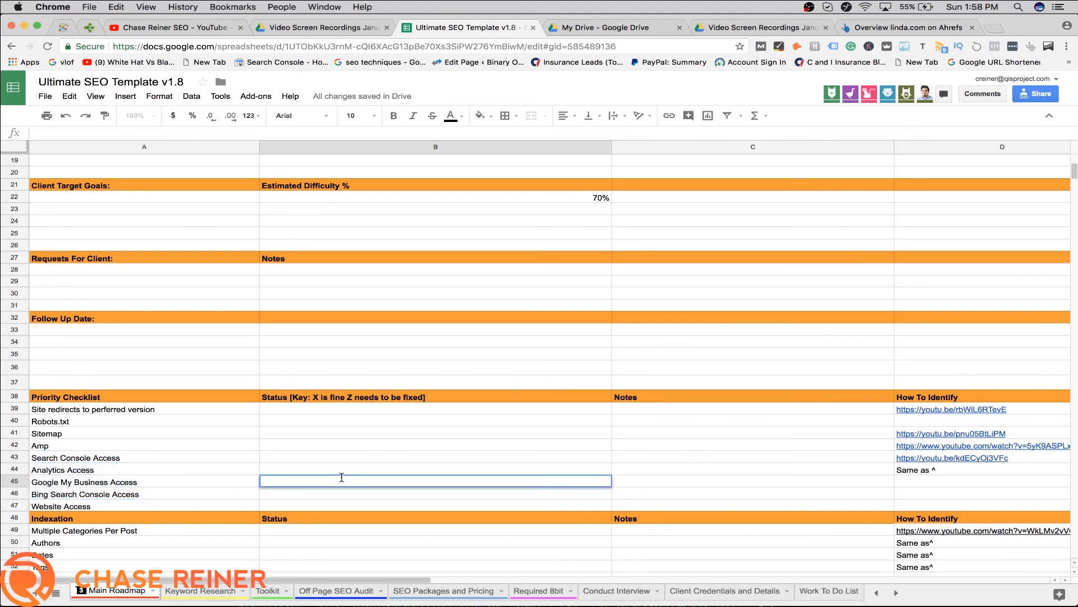